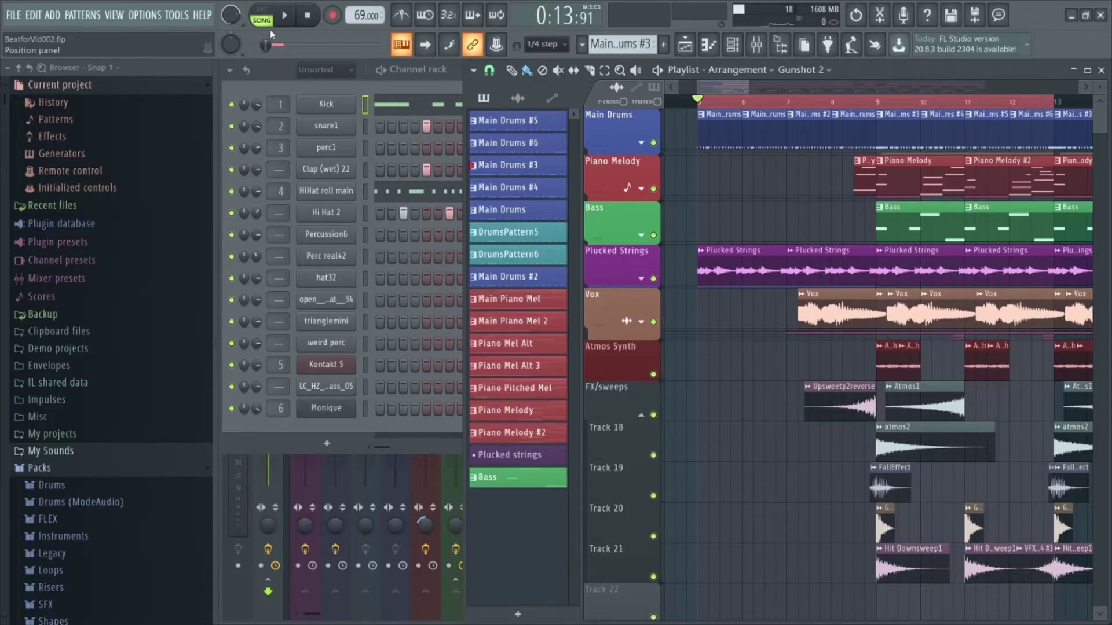
Play the arrangement, stop it, and move the song position to bar 7.
{"action": "left_click", "coordinate": [283, 17]}
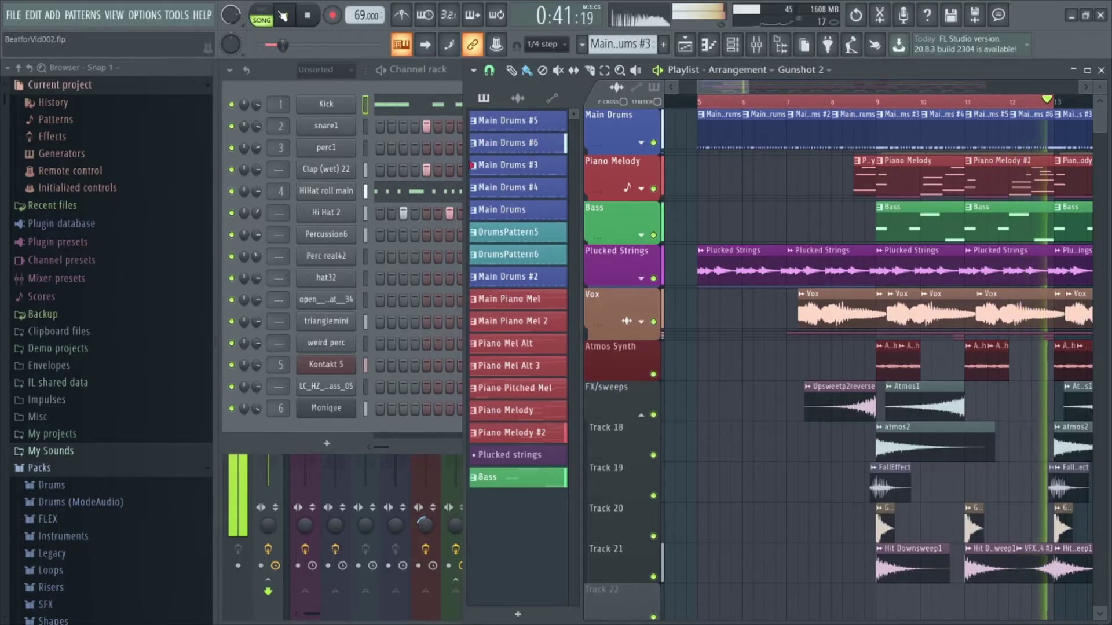
{"action": "left_click", "coordinate": [305, 17]}
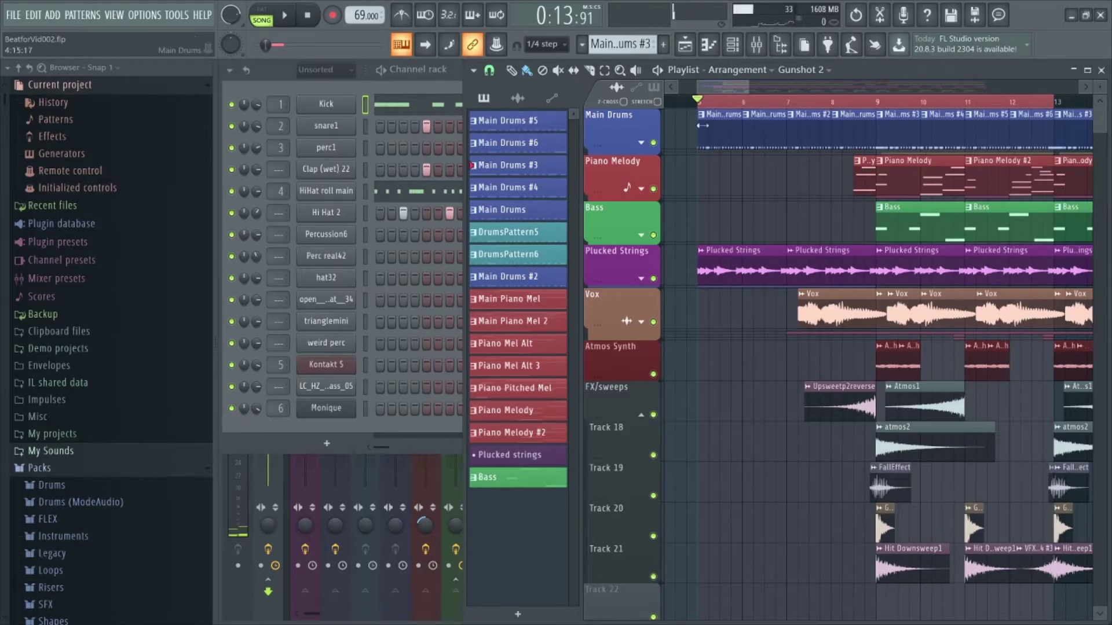
{"action": "left_click", "coordinate": [795, 107]}
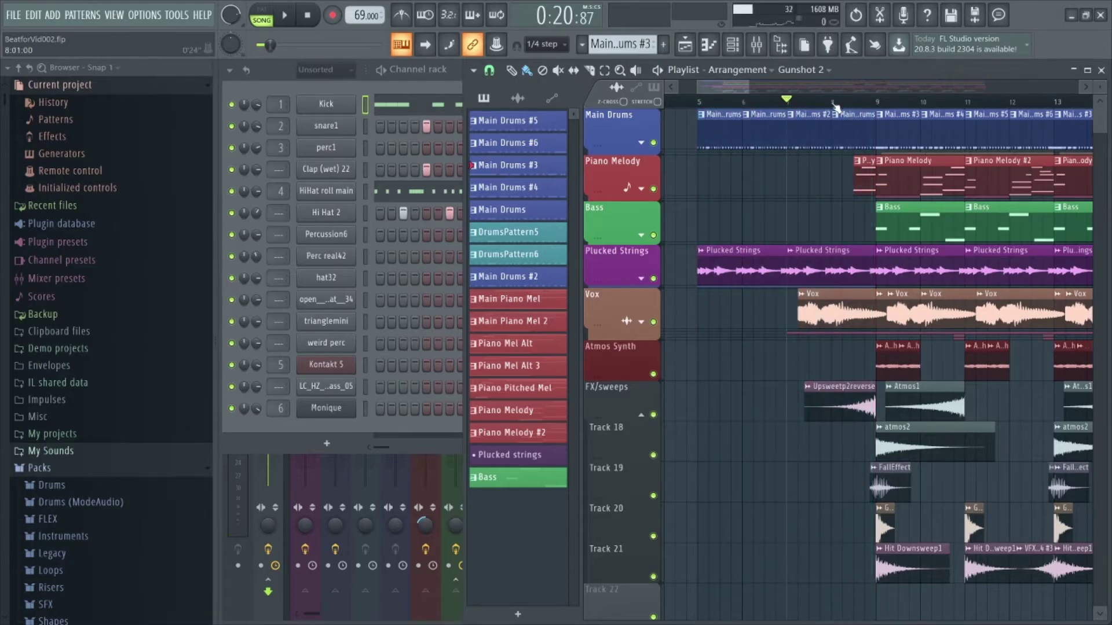
Select bars 9 to 15 across all playlist tracks.
{"action": "scroll", "coordinate": [895, 109], "scroll_direction": "down", "scroll_amount": 3}
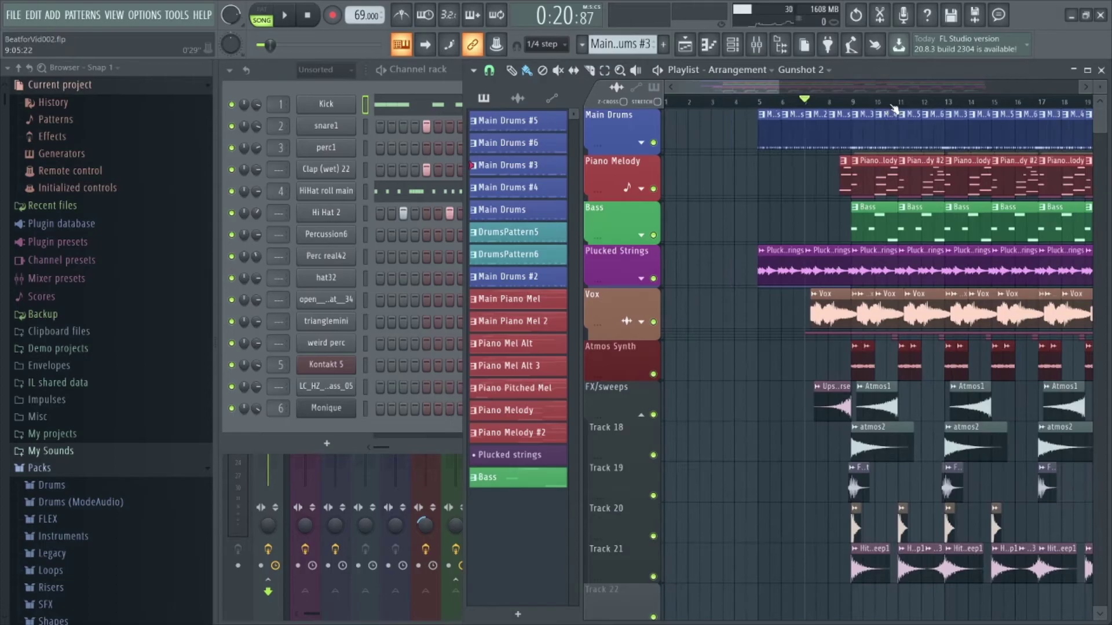
{"action": "left_click_drag", "start_coordinate": [851, 103], "coordinate": [1095, 116]}
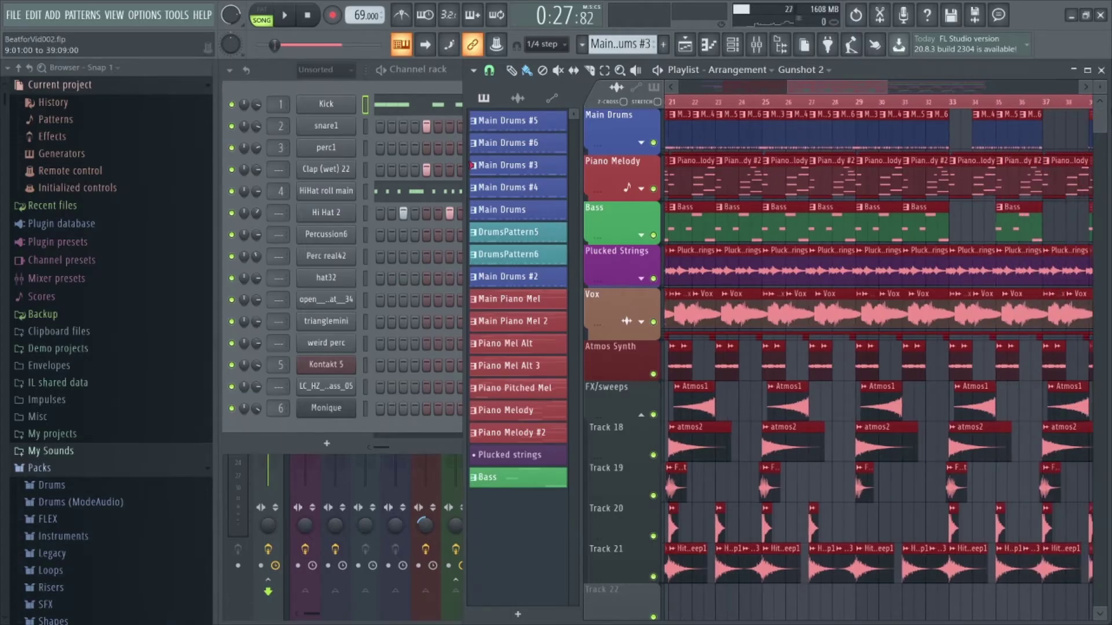
{"action": "scroll", "coordinate": [1030, 116], "scroll_direction": "down", "scroll_amount": 2}
{"action": "scroll", "coordinate": [818, 147], "scroll_direction": "up", "scroll_amount": 3}
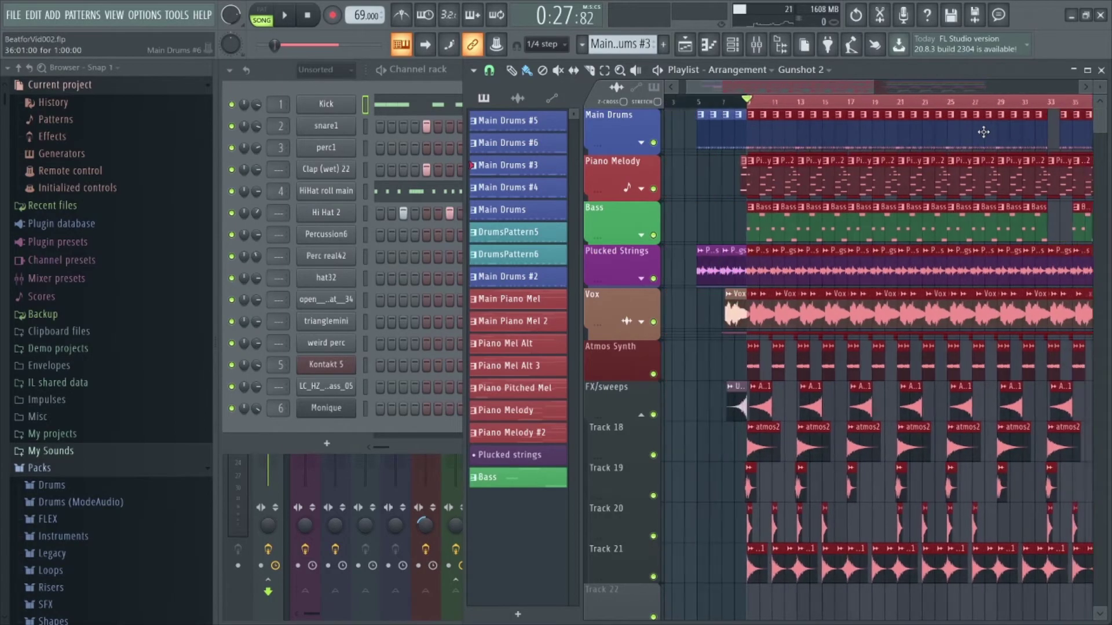
{"action": "left_click", "coordinate": [733, 105]}
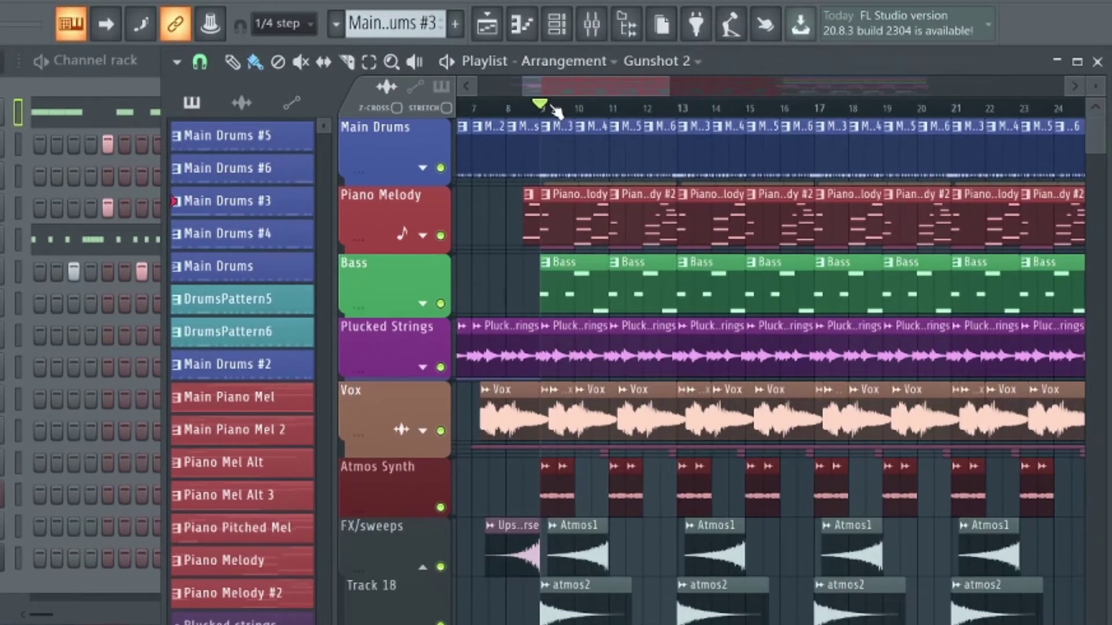
{"action": "left_click_drag", "start_coordinate": [541, 107], "coordinate": [833, 132]}
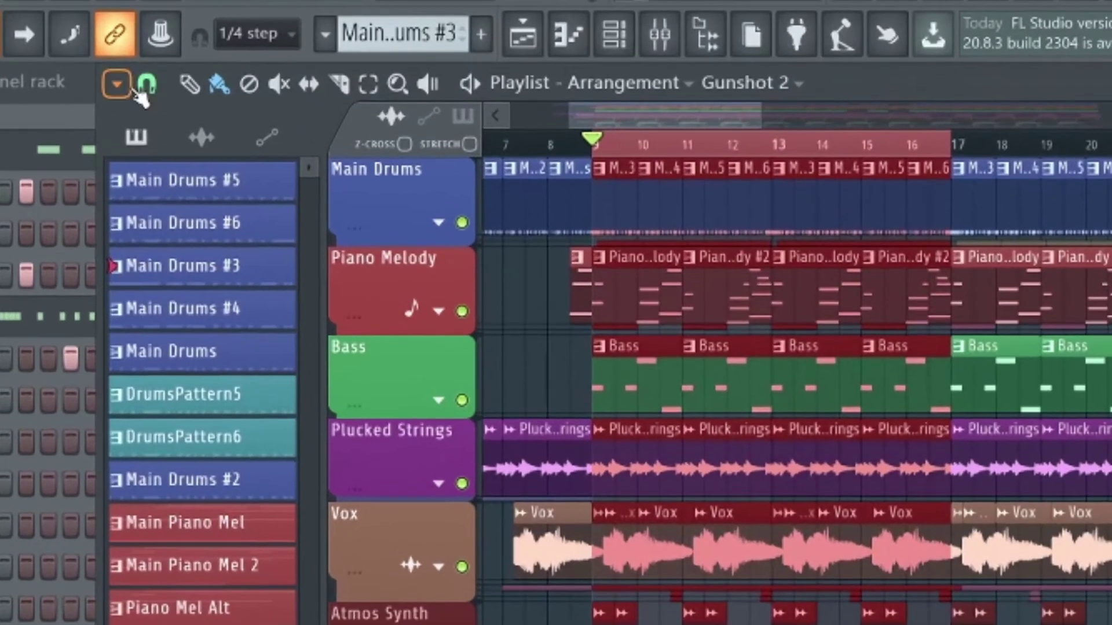
Use Slice & insert space on the bar 9–15 selection to split clips and open a gap.
{"action": "left_click", "coordinate": [175, 61]}
{"action": "mouse_move", "coordinate": [144, 115]}
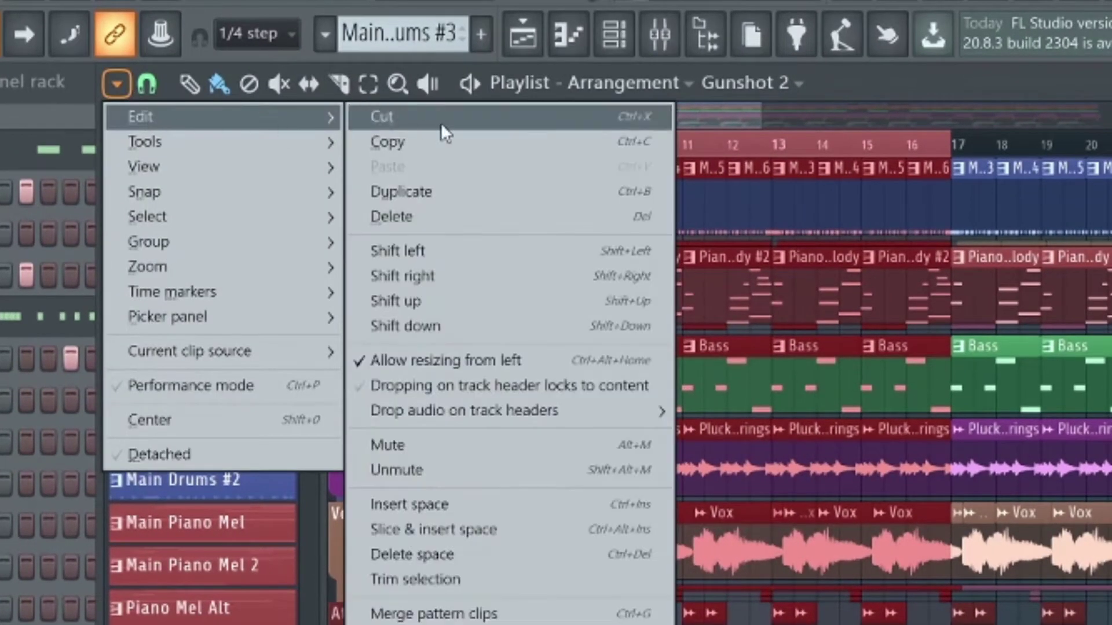
{"action": "left_click", "coordinate": [463, 502]}
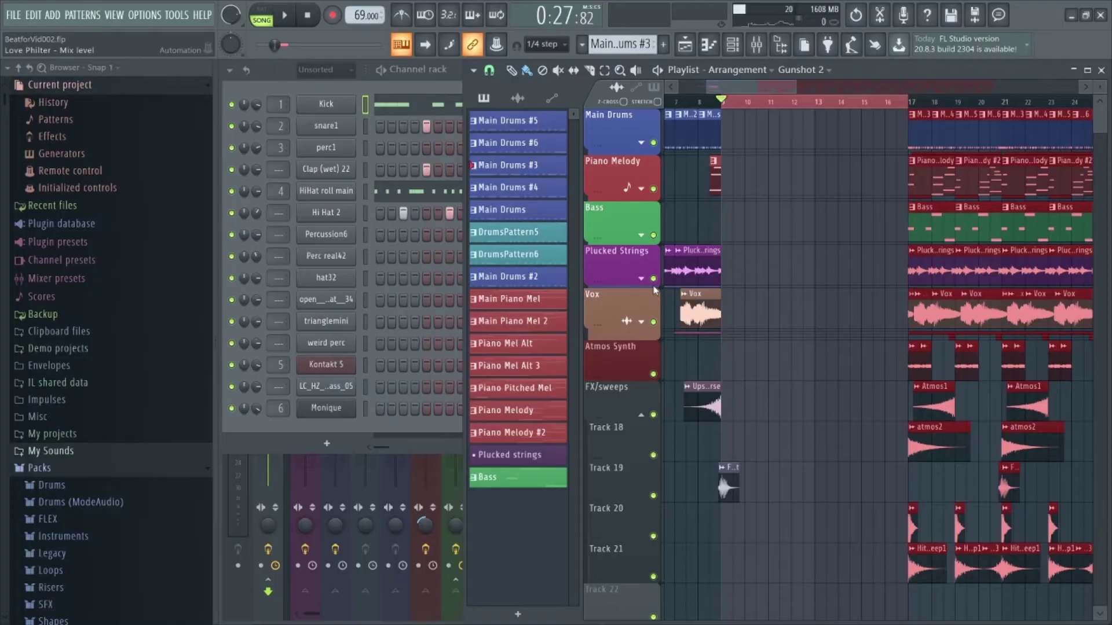
{"action": "left_click", "coordinate": [473, 71]}
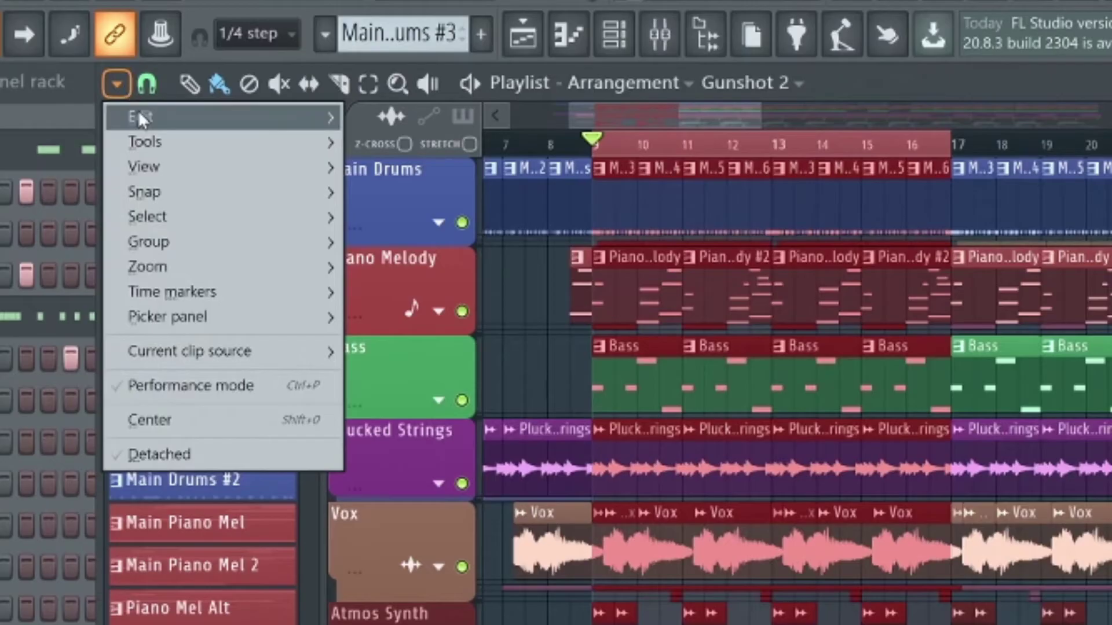
{"action": "mouse_move", "coordinate": [486, 86]}
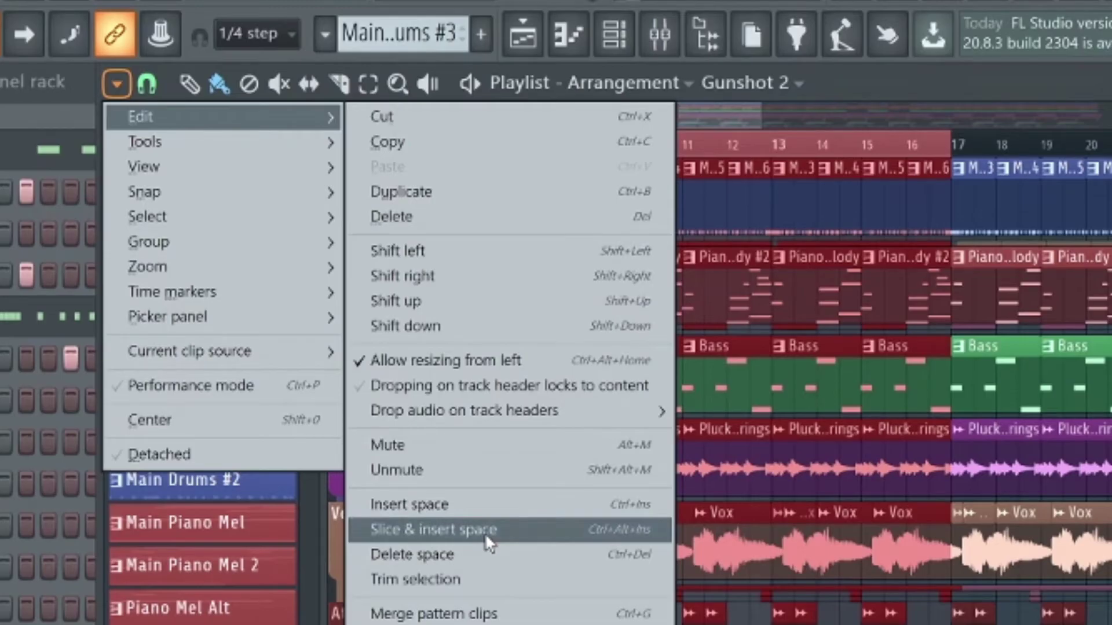
{"action": "left_click", "coordinate": [485, 532]}
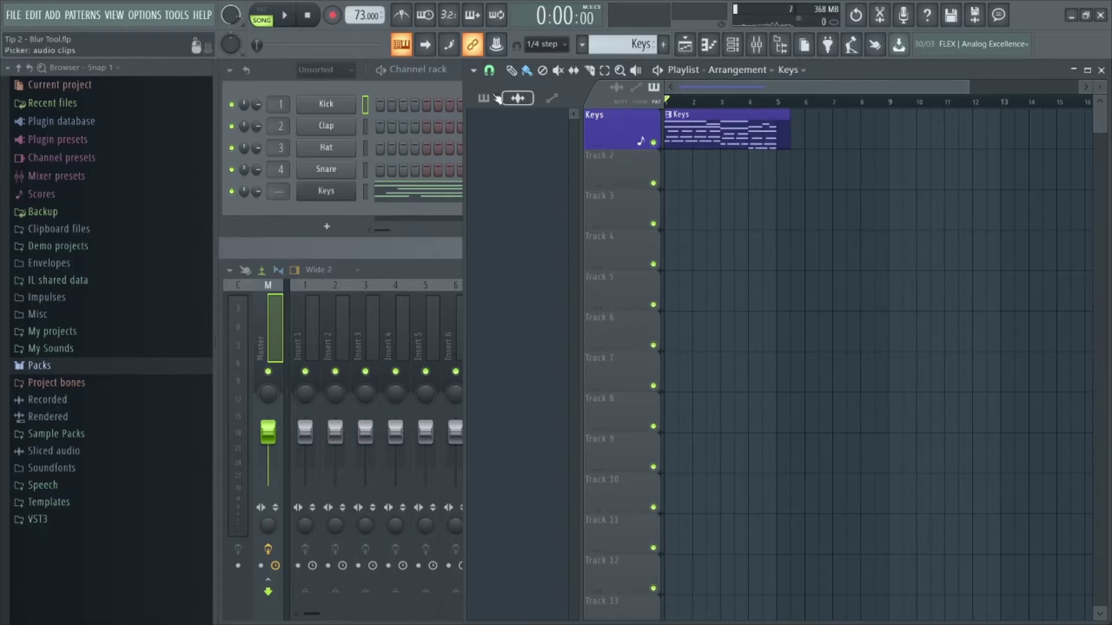
Play the Keys pattern in Tip 2 - Blur Tool, then stop playback.
{"action": "left_click", "coordinate": [296, 19]}
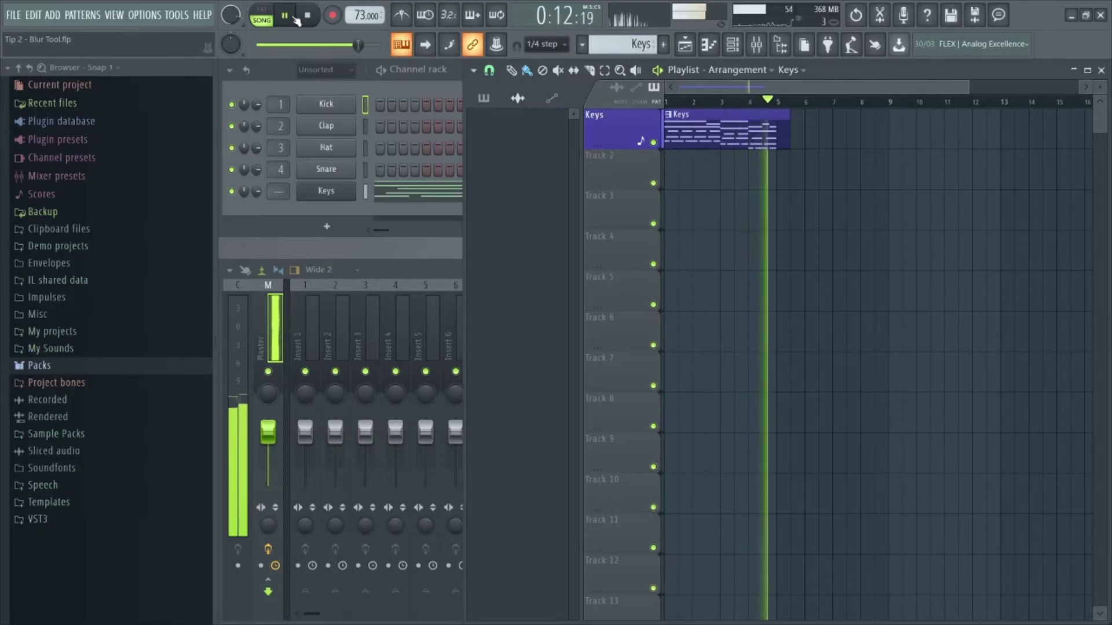
{"action": "left_click", "coordinate": [308, 16]}
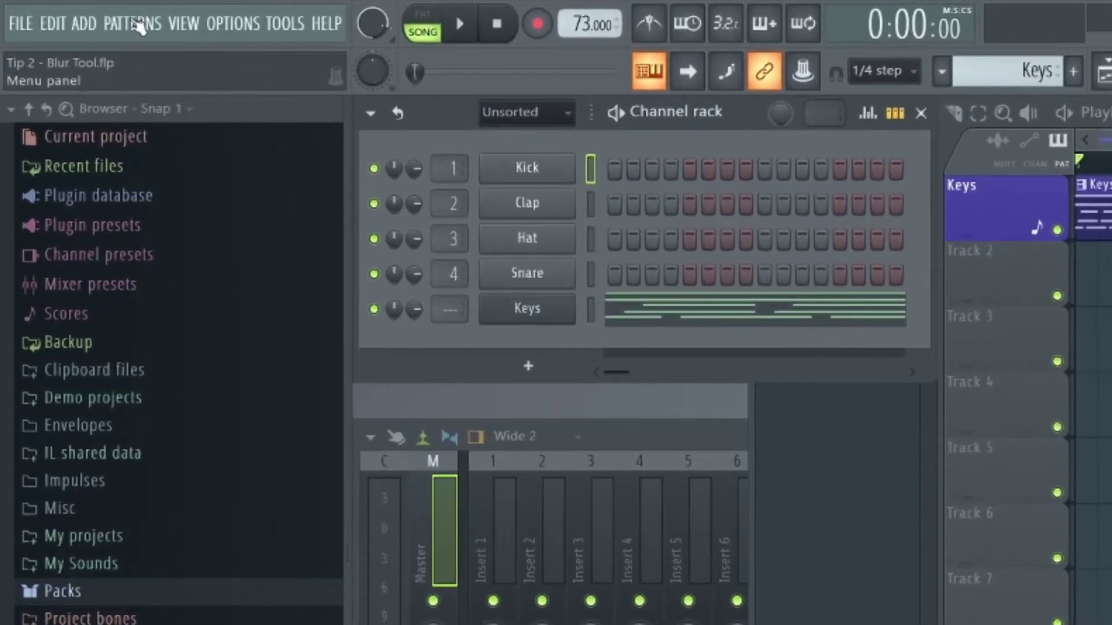
Quick-render the Keys pattern to a Keys #2 audio clip and place it at bar 9.
{"action": "left_click", "coordinate": [137, 24]}
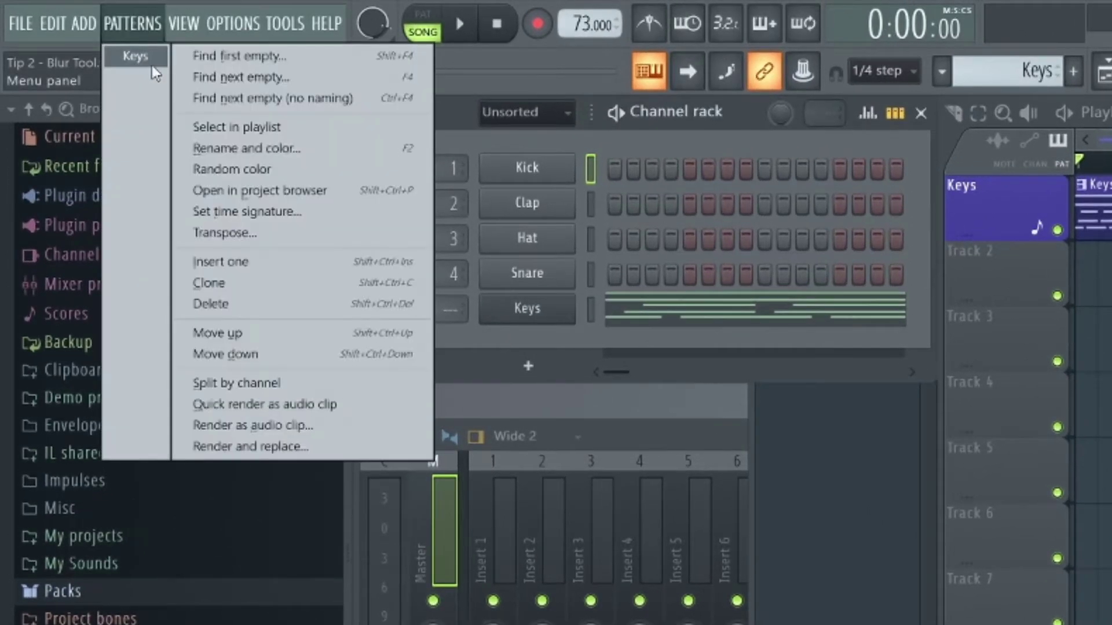
{"action": "left_click", "coordinate": [284, 406]}
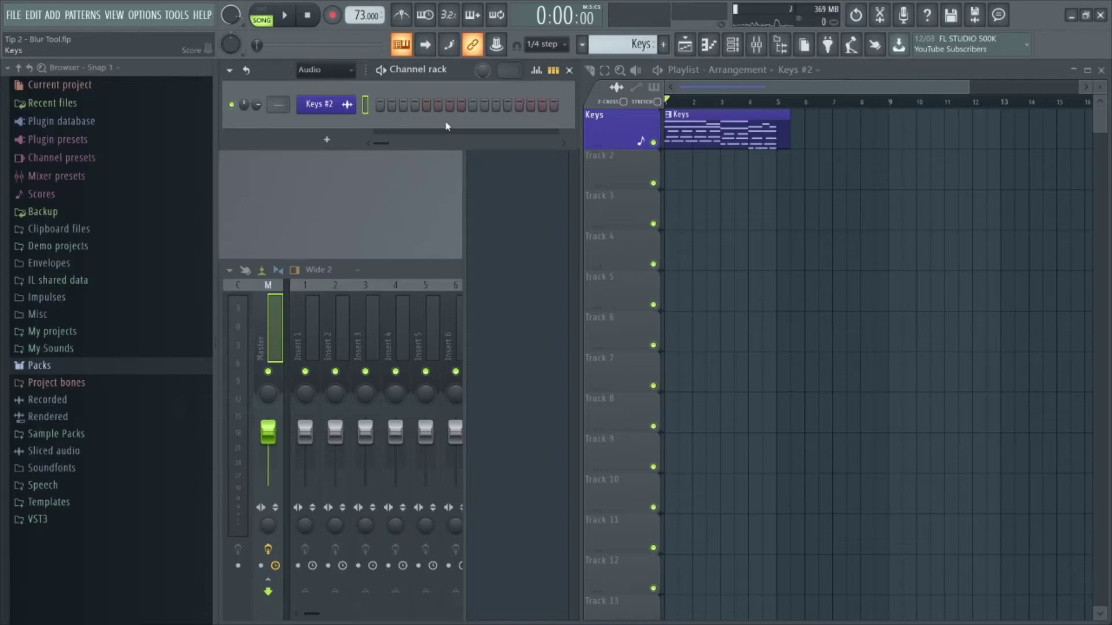
{"action": "left_click", "coordinate": [342, 105]}
{"action": "left_click_drag", "start_coordinate": [412, 404], "coordinate": [899, 135]}
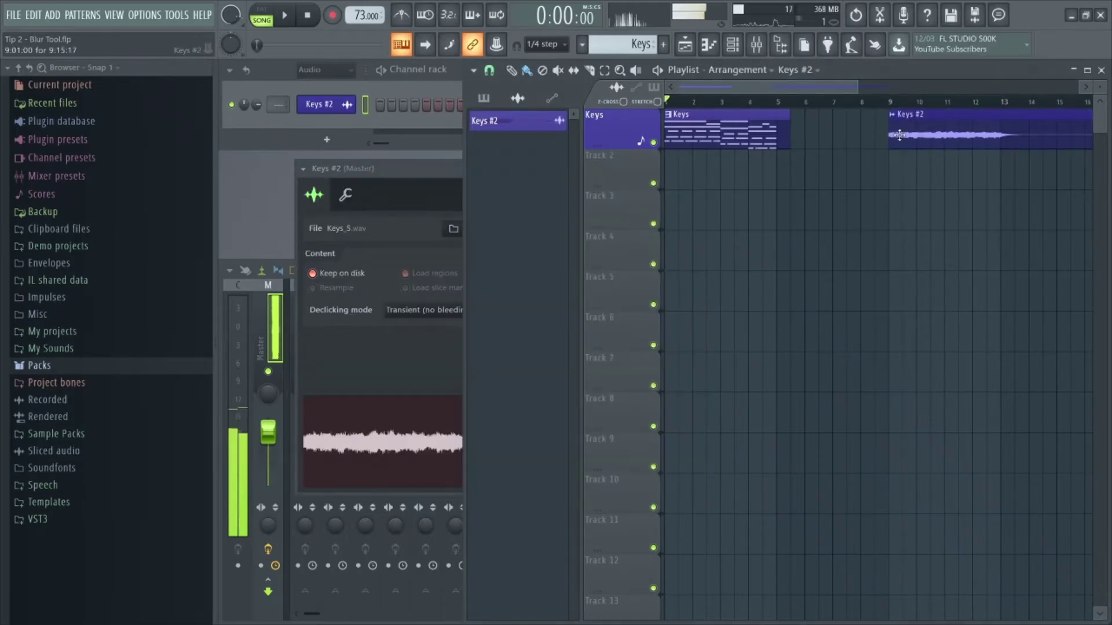
Open the Keys #2 sample in Edison and apply Blur, adjusting its Mix amount.
{"action": "left_click", "coordinate": [332, 17]}
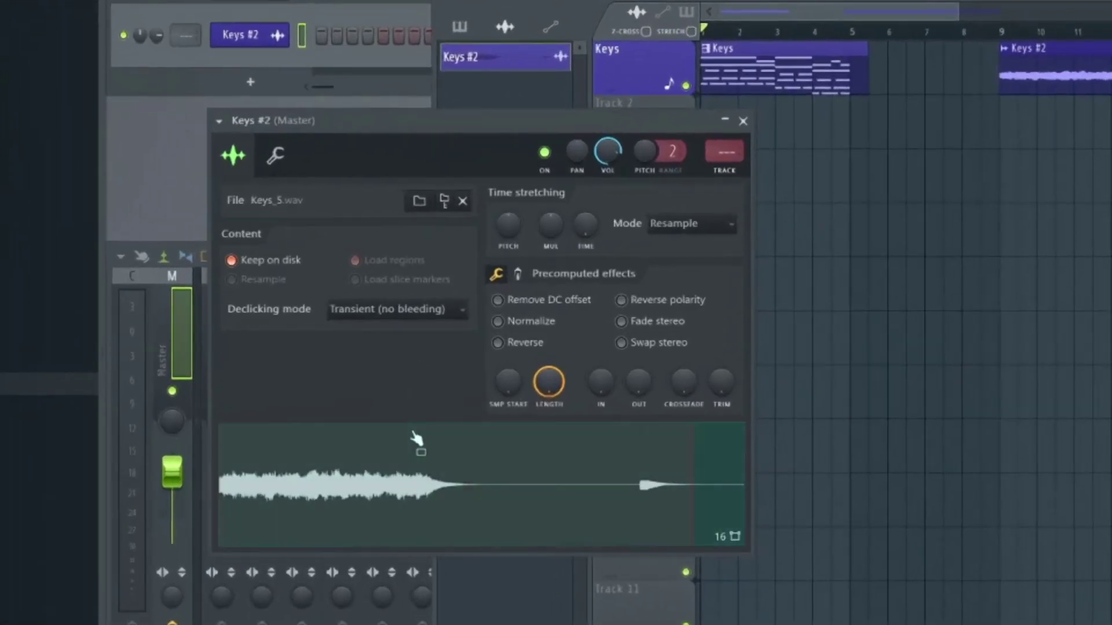
{"action": "right_click", "coordinate": [406, 465]}
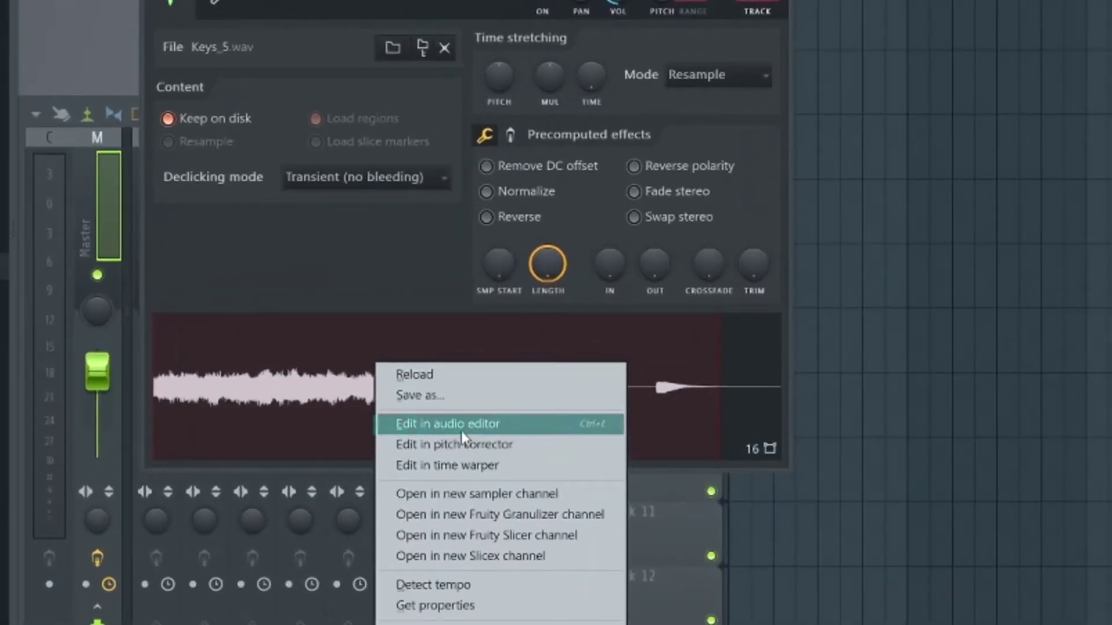
{"action": "left_click", "coordinate": [461, 429]}
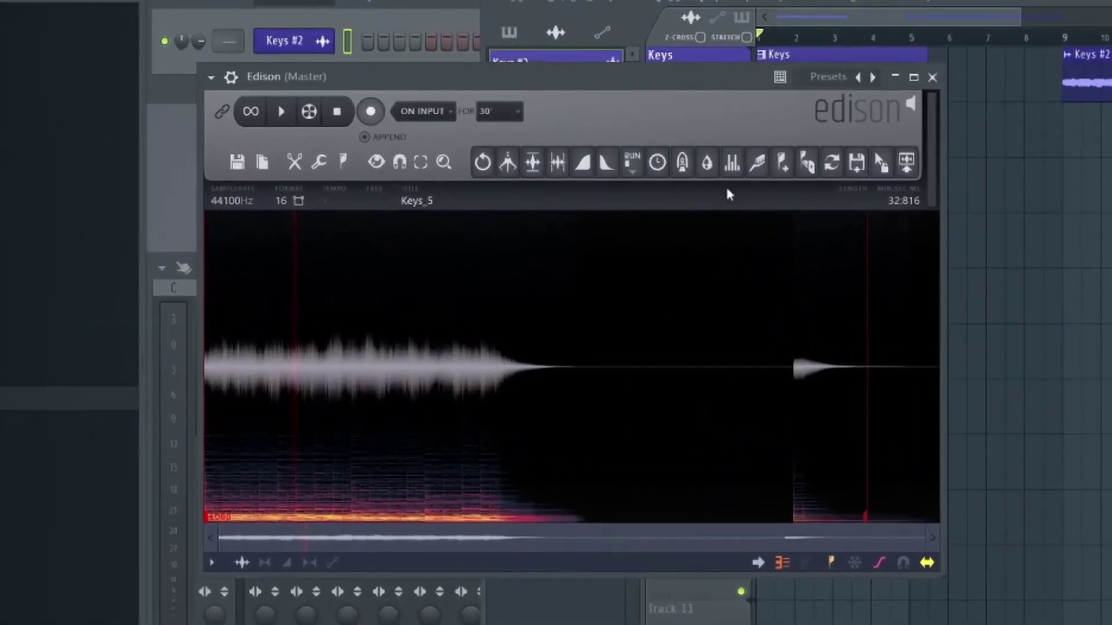
{"action": "left_click", "coordinate": [707, 164]}
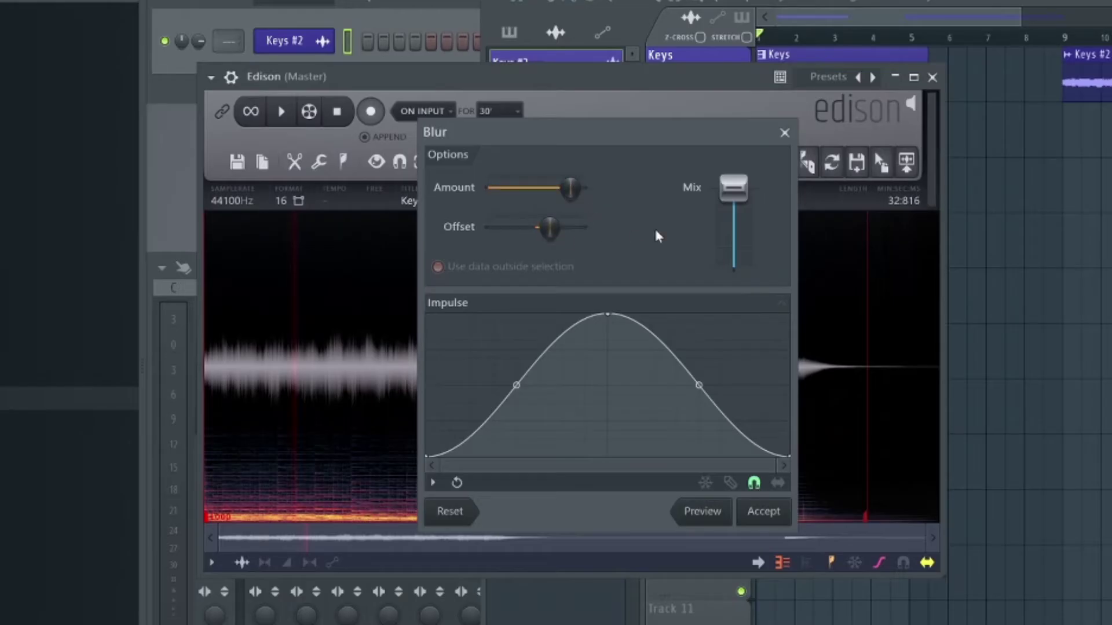
{"action": "mouse_move", "coordinate": [733, 188]}
{"action": "left_mouse_down"}
{"action": "mouse_move", "coordinate": [733, 243]}
{"action": "mouse_move", "coordinate": [733, 187]}
{"action": "left_mouse_up"}
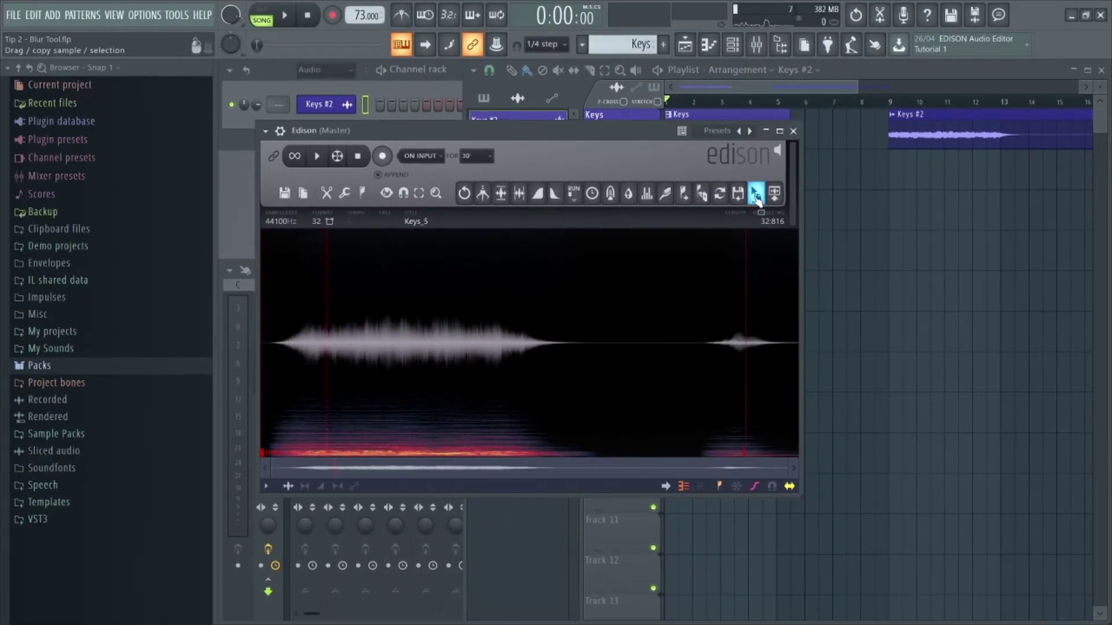
Drop the blurred sample onto Track 2 at bar 9 and play from bar 9.
{"action": "left_click_drag", "start_coordinate": [756, 196], "coordinate": [892, 168]}
{"action": "left_click", "coordinate": [887, 108]}
{"action": "key", "text": "space"}
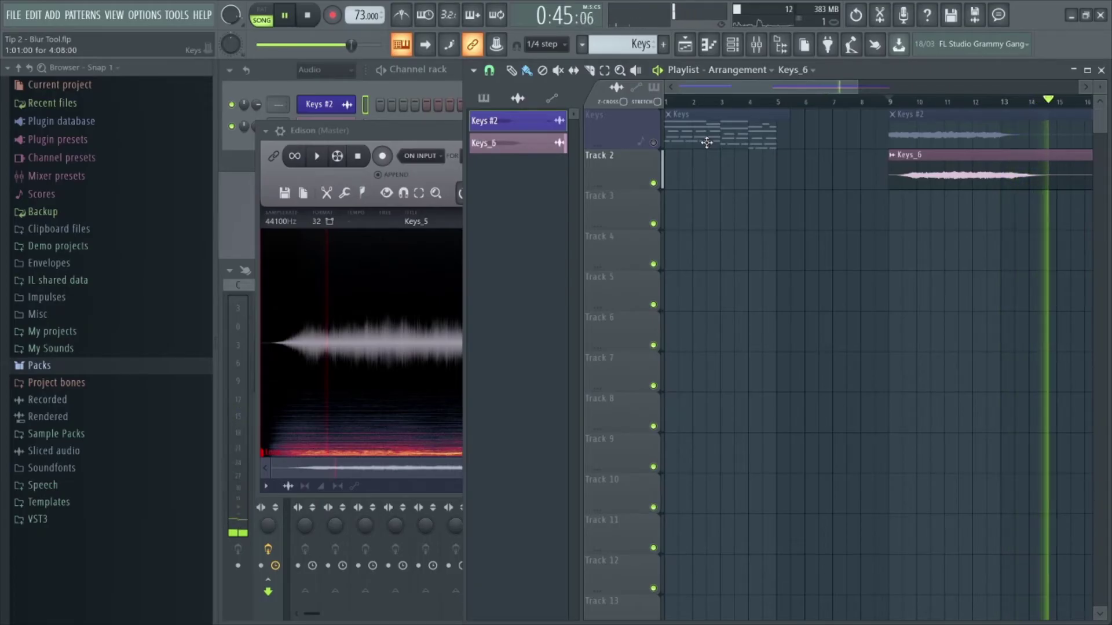
{"action": "key", "text": "space"}
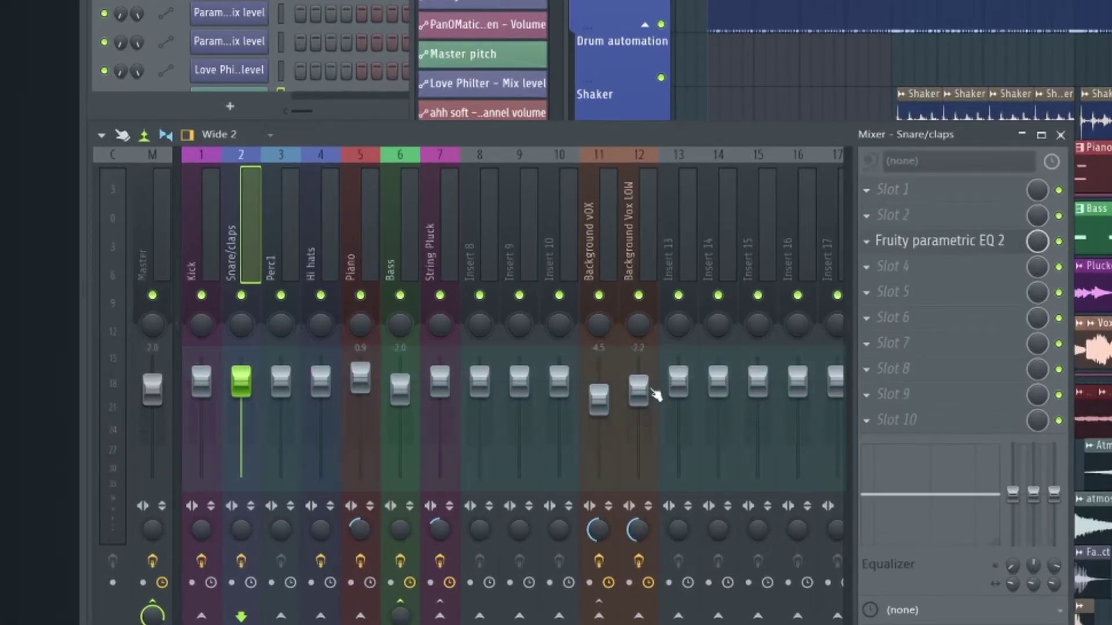
Create a rising volume automation clip for the Snare/claps fader.
{"action": "right_click", "coordinate": [242, 387]}
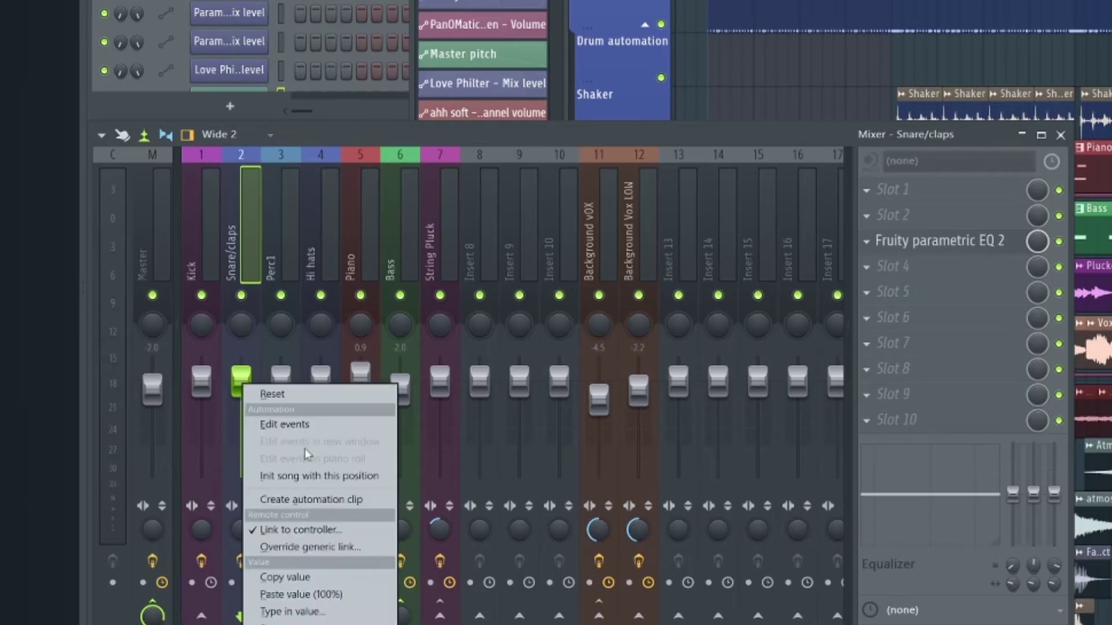
{"action": "left_click", "coordinate": [311, 499]}
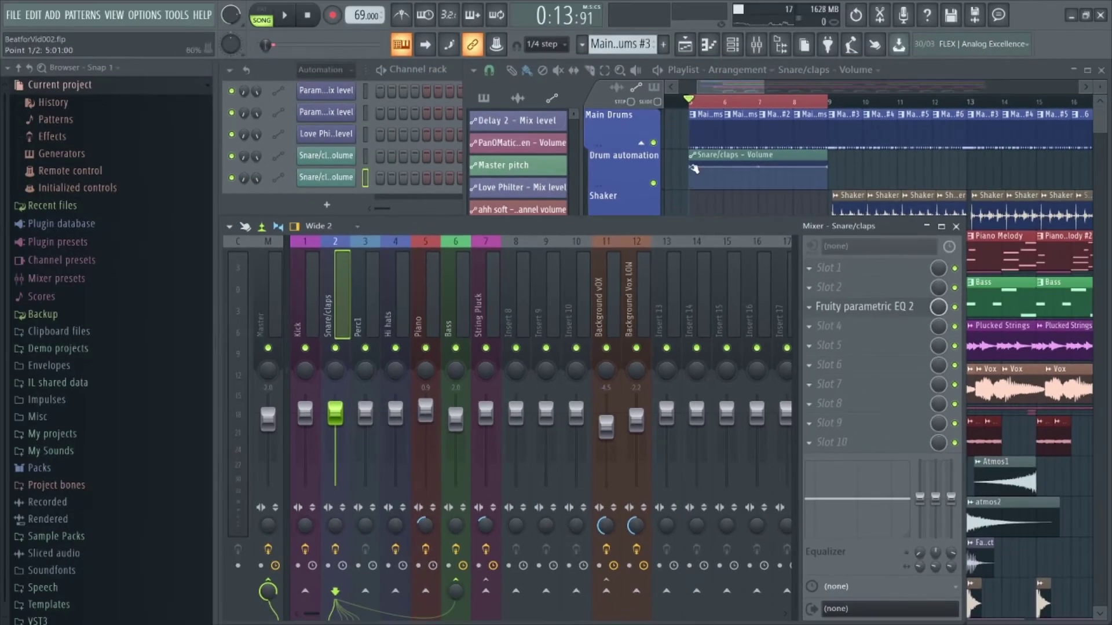
{"action": "left_click_drag", "start_coordinate": [694, 169], "coordinate": [689, 212]}
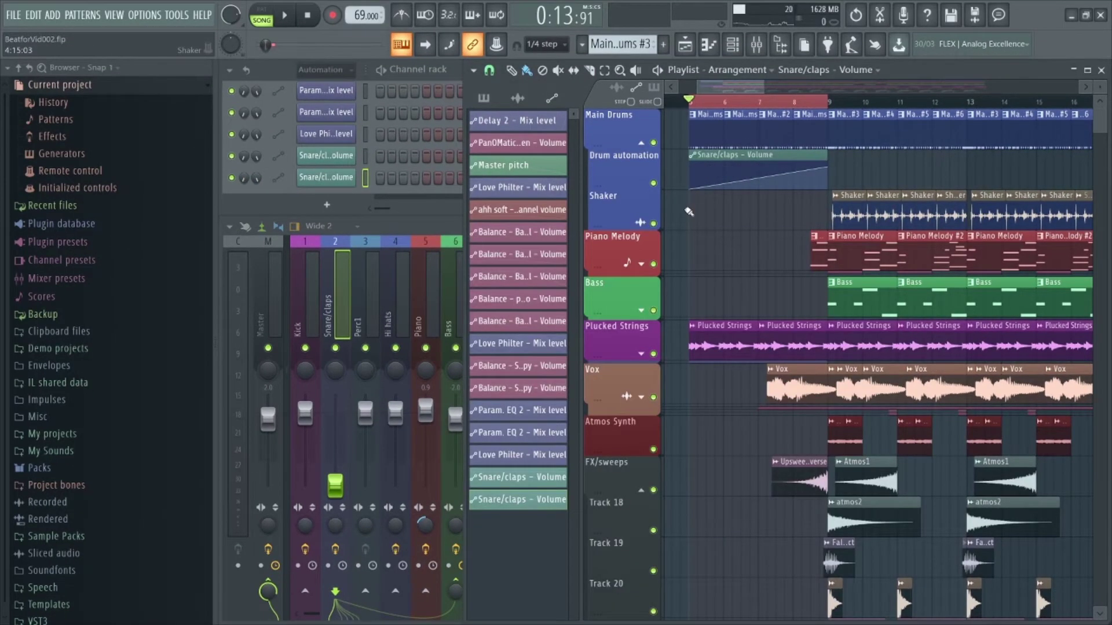
Set the Snare/claps mixer volume to about -3.8.
{"action": "left_click", "coordinate": [371, 353]}
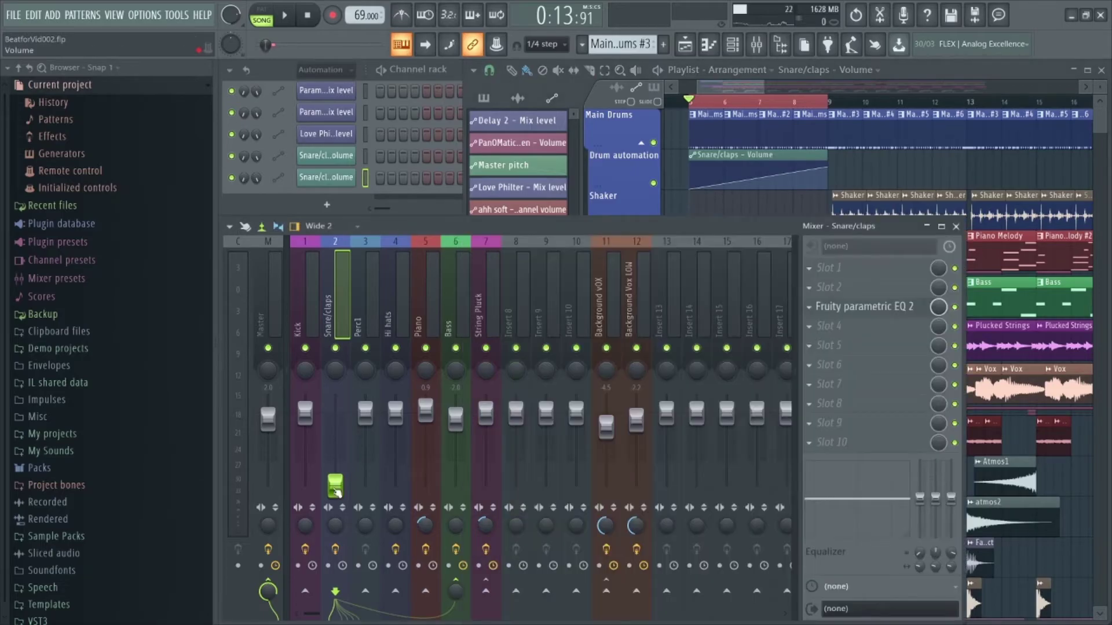
{"action": "left_click_drag", "start_coordinate": [336, 491], "coordinate": [335, 428]}
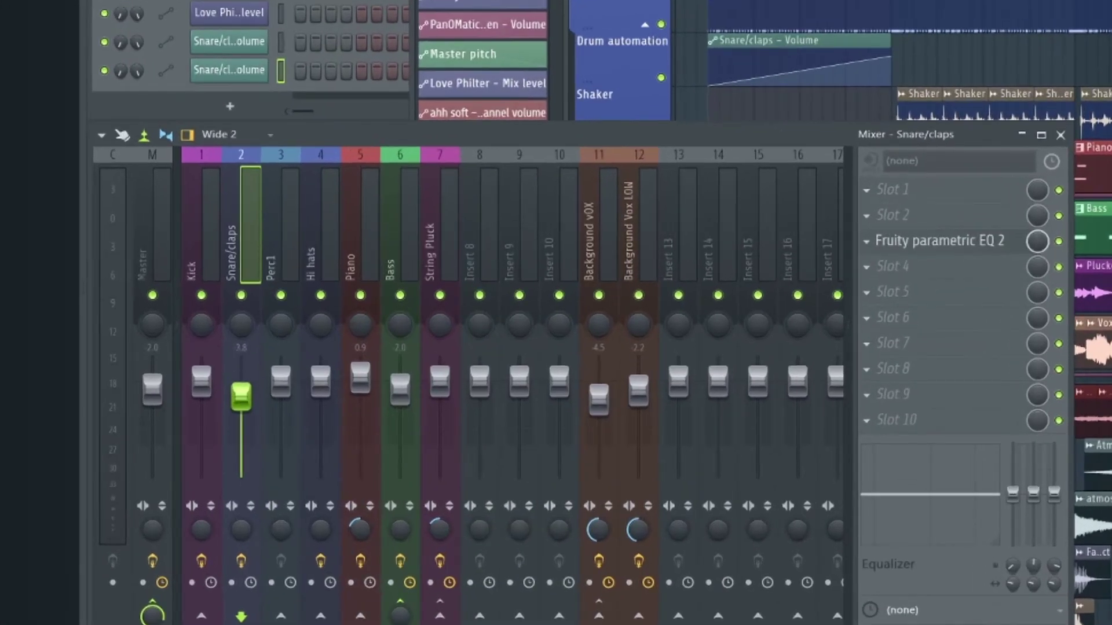
{"action": "left_click_drag", "start_coordinate": [240, 397], "coordinate": [246, 458]}
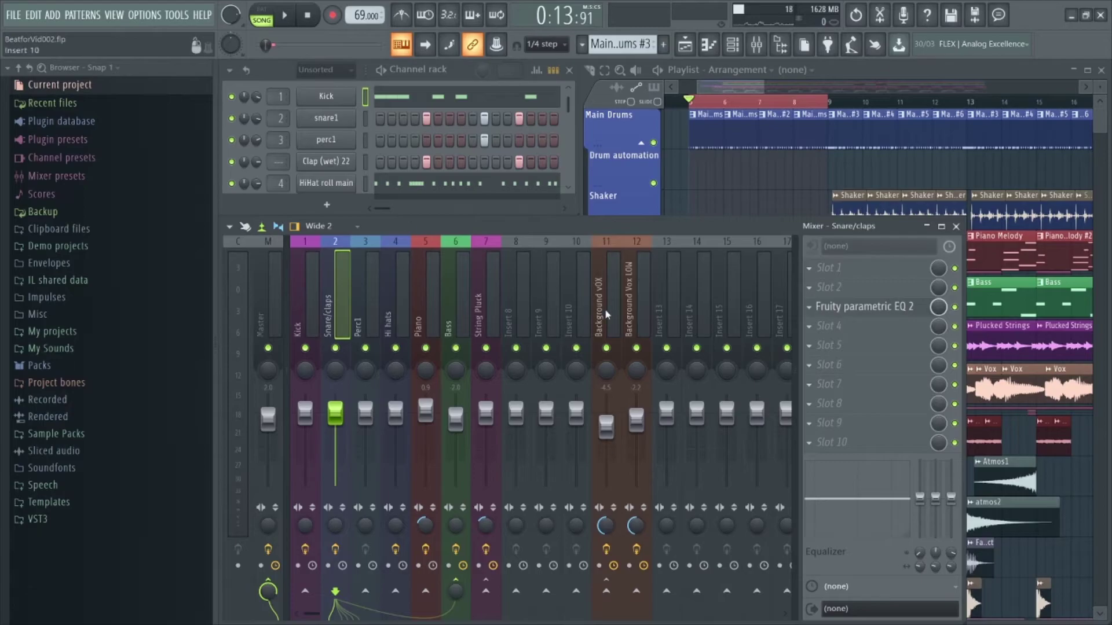
Load Fruity Balance into Snare/claps slot 10 and automate its volume as a fade-in.
{"action": "left_click", "coordinate": [829, 443]}
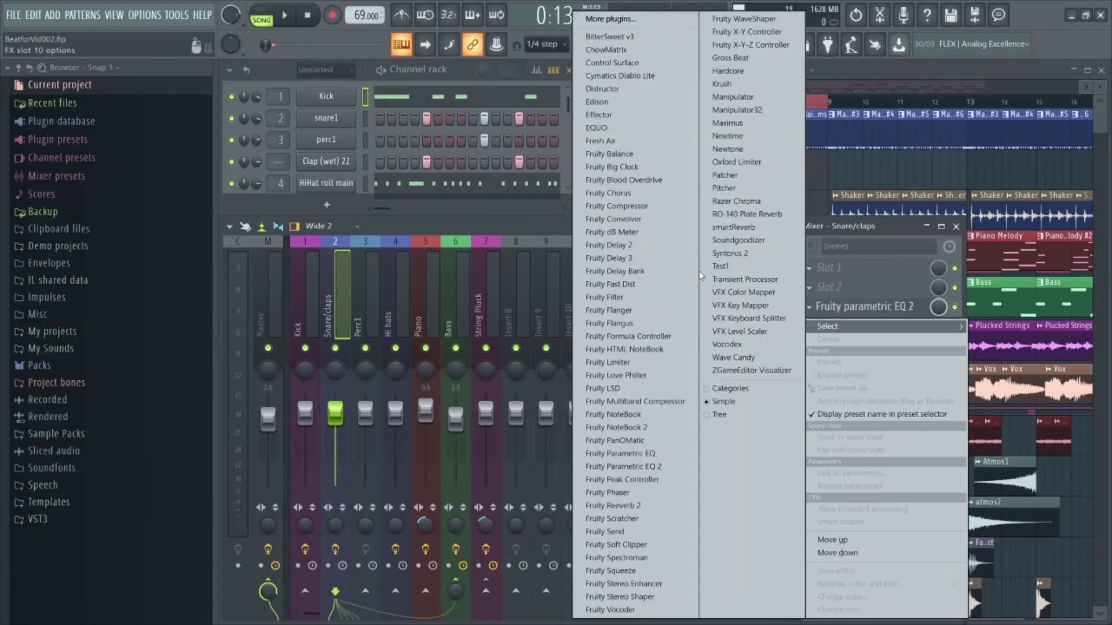
{"action": "left_click", "coordinate": [609, 154]}
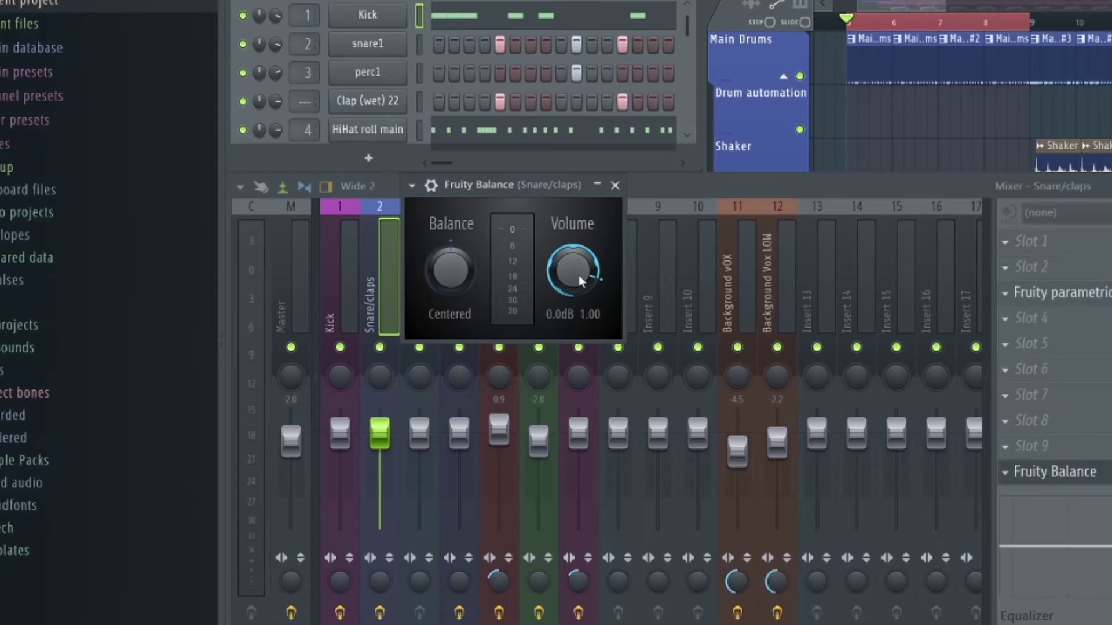
{"action": "right_click", "coordinate": [578, 276]}
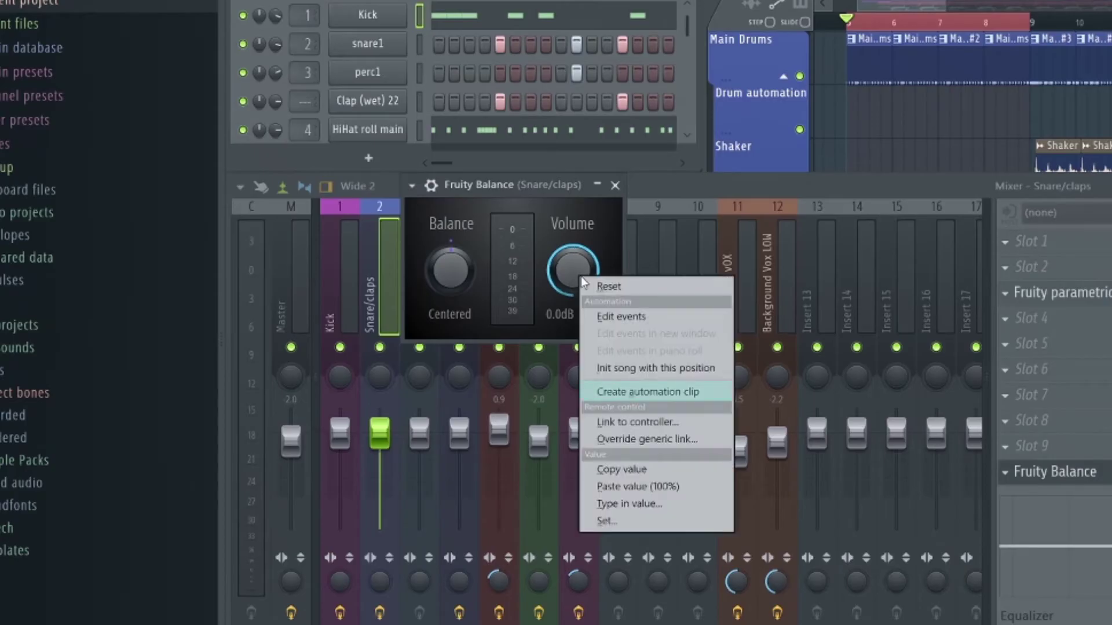
{"action": "left_click", "coordinate": [635, 394]}
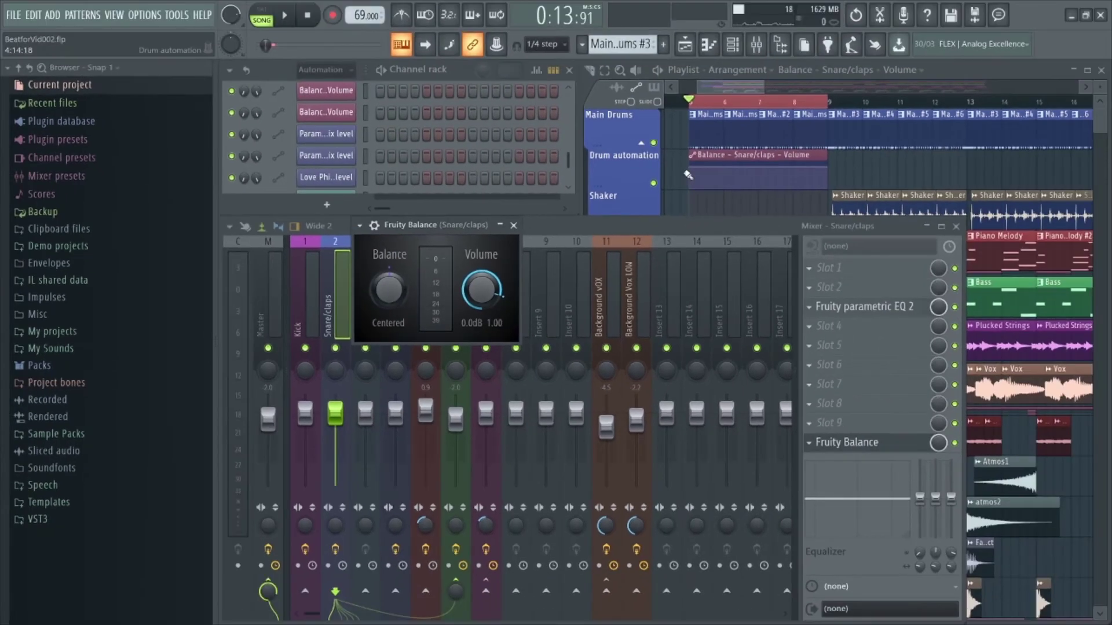
{"action": "left_click_drag", "start_coordinate": [690, 169], "coordinate": [692, 190]}
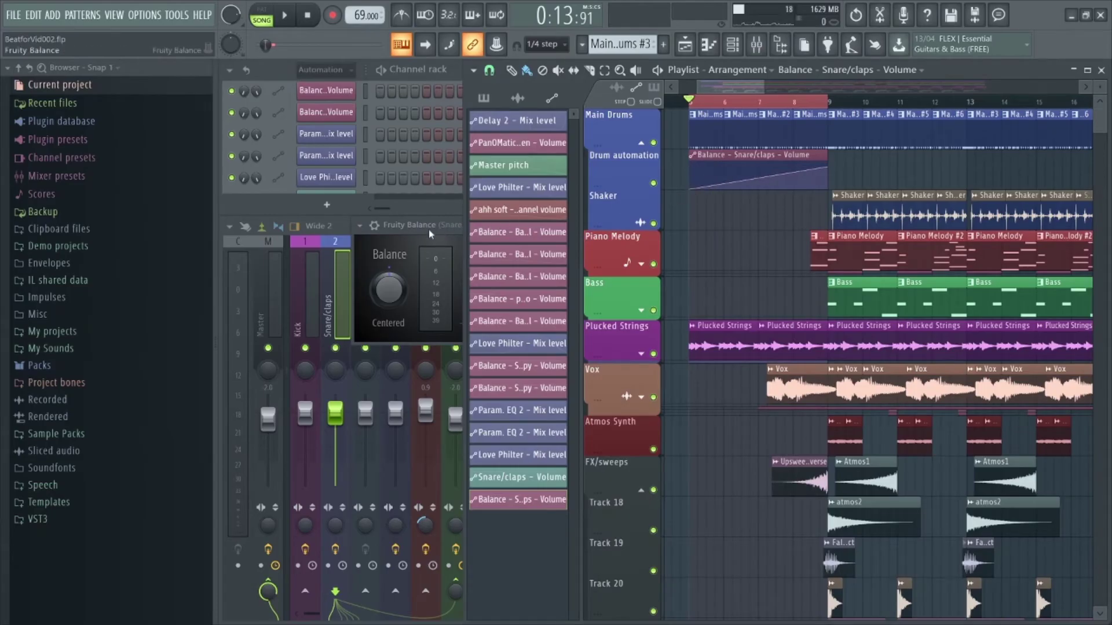
{"action": "left_click", "coordinate": [348, 231]}
{"action": "left_click", "coordinate": [388, 223]}
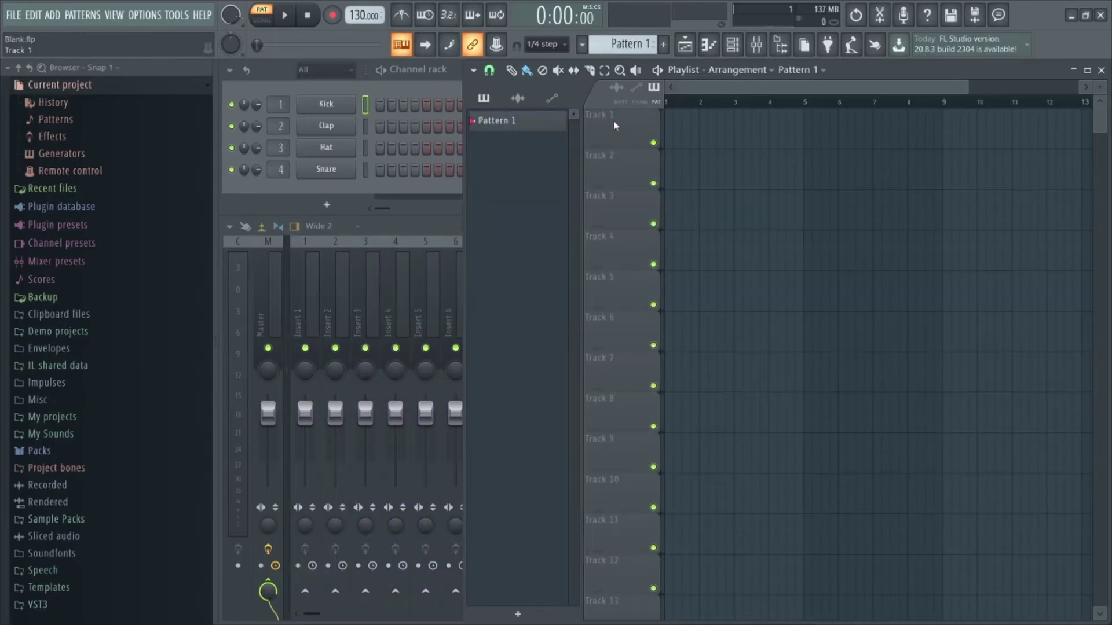
Rename Track 1 to 'Drums' and colour it purple.
{"action": "right_click", "coordinate": [615, 125]}
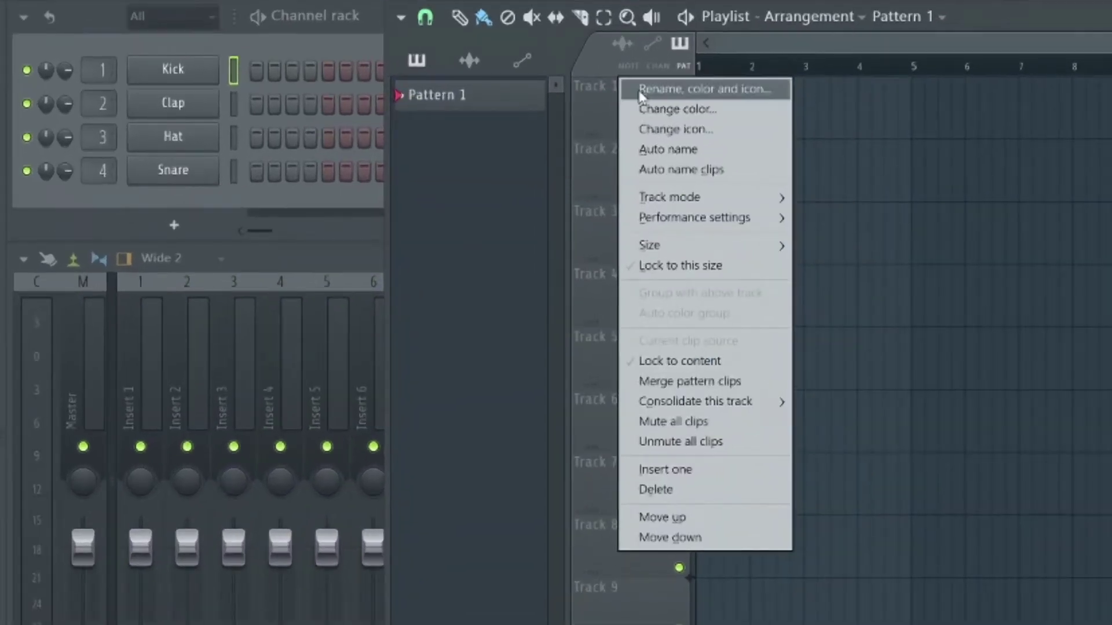
{"action": "left_click", "coordinate": [642, 93]}
{"action": "type", "text": "Drums"}
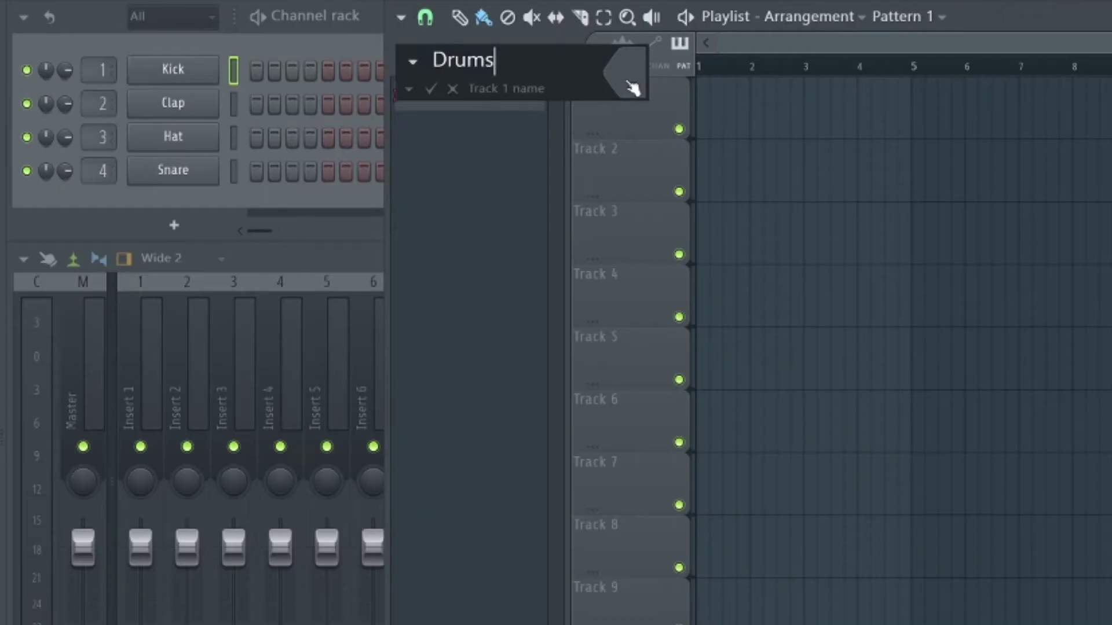
{"action": "left_click", "coordinate": [630, 84]}
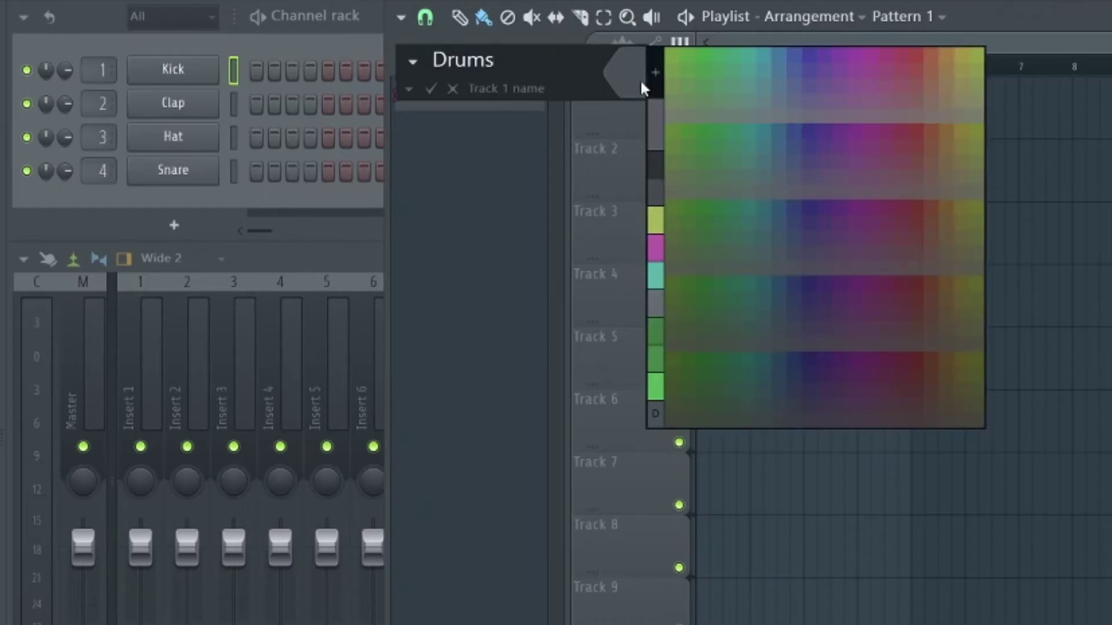
{"action": "left_click", "coordinate": [808, 52]}
Group Tracks 2 and 3 under Drums and auto-colour the group to match.
{"action": "right_click", "coordinate": [653, 142]}
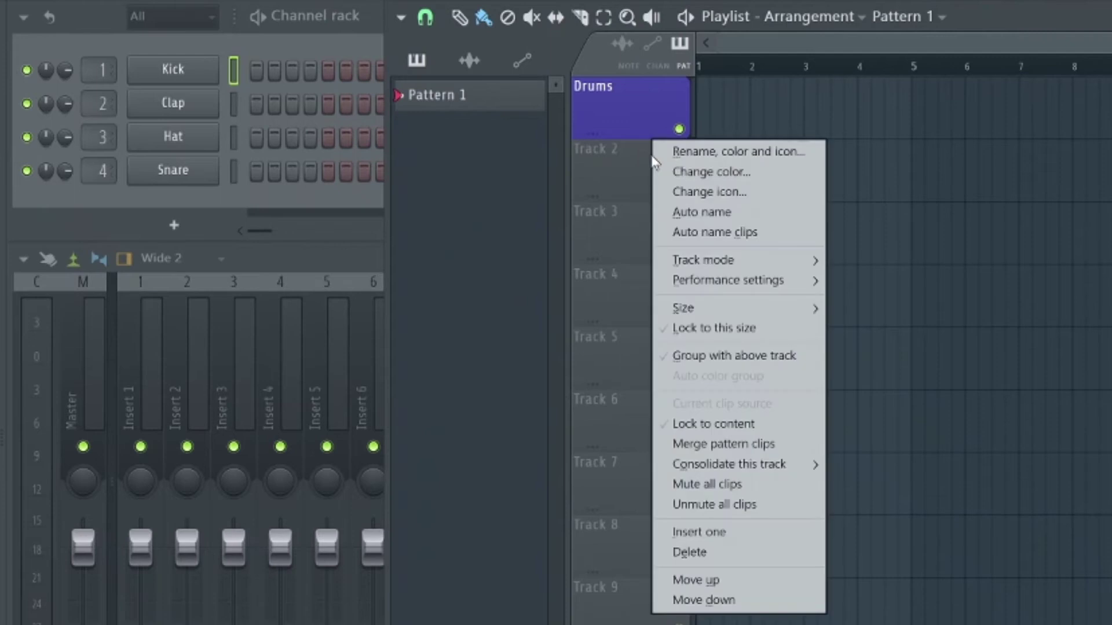
{"action": "left_click", "coordinate": [728, 364]}
{"action": "right_click", "coordinate": [635, 204]}
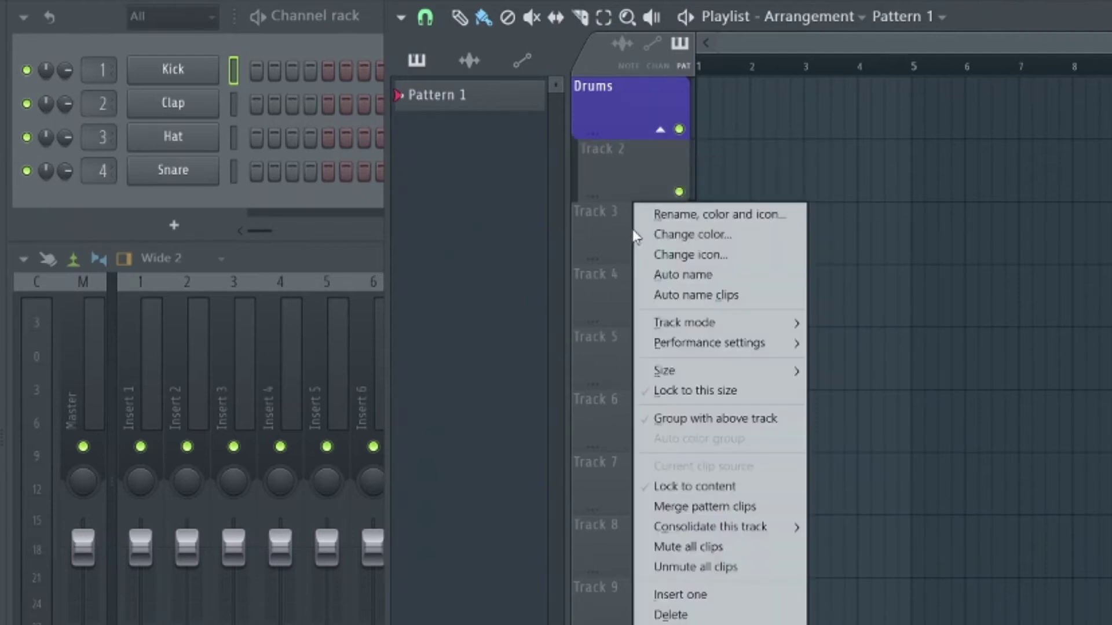
{"action": "left_click", "coordinate": [706, 425]}
{"action": "right_click", "coordinate": [634, 93]}
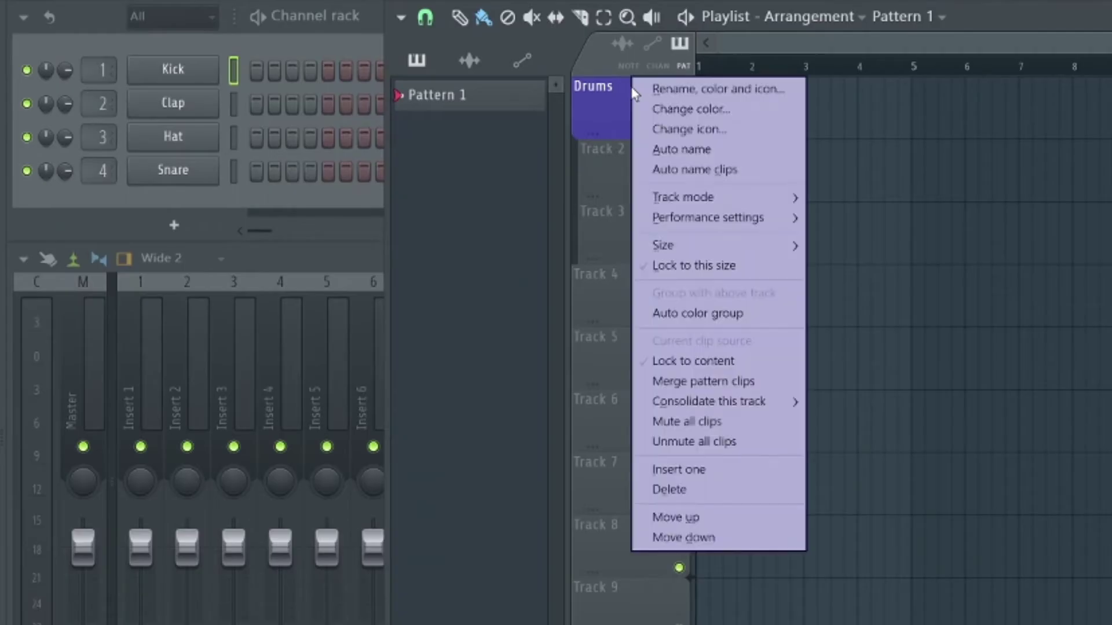
{"action": "left_click", "coordinate": [748, 310]}
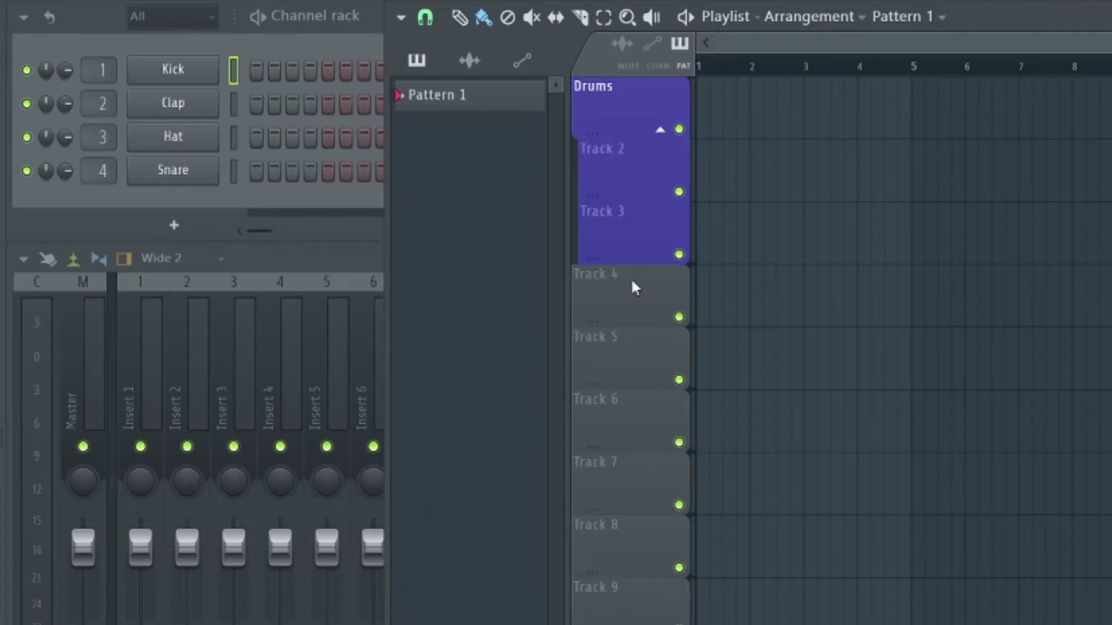
{"action": "left_click", "coordinate": [634, 98]}
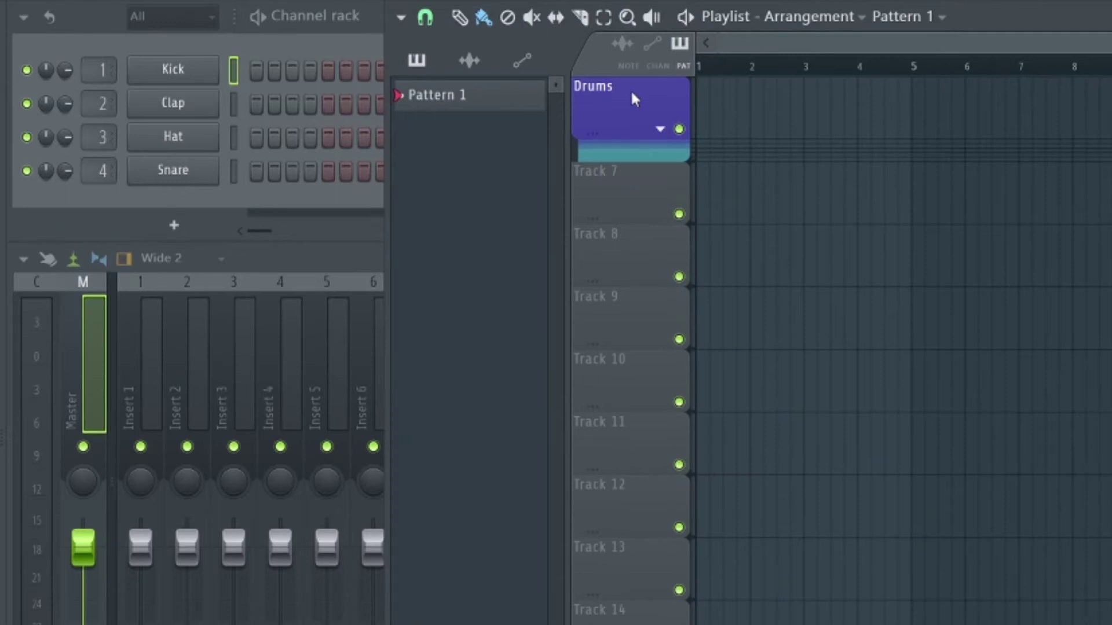
{"action": "left_click", "coordinate": [661, 128]}
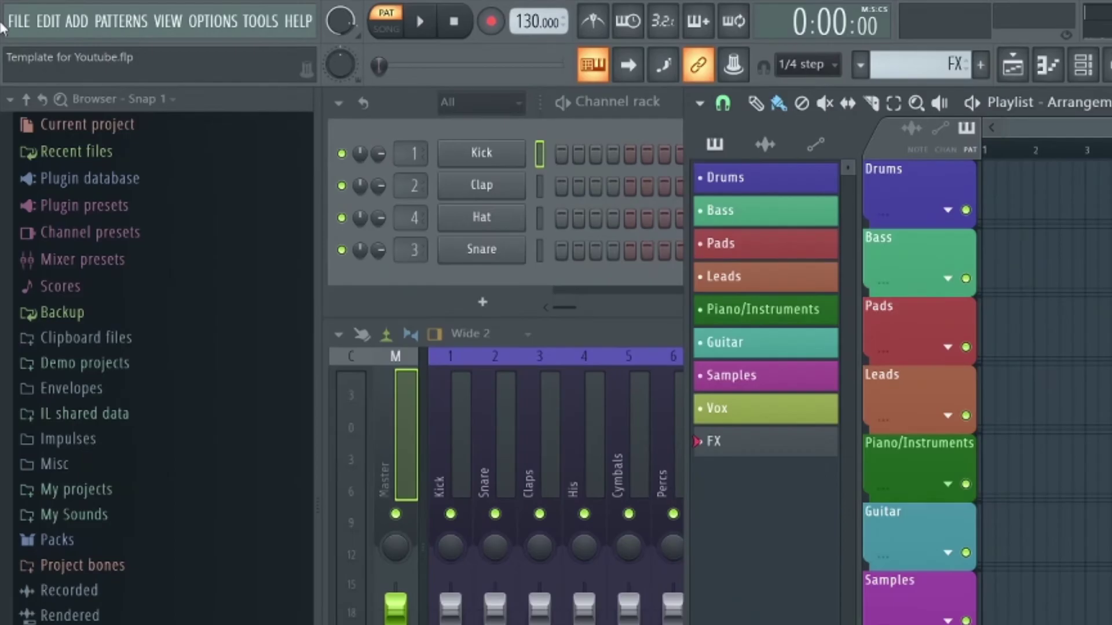
Save the project as 'Template for Youtube' in the Data/Templates/User folder.
{"action": "left_click", "coordinate": [17, 23]}
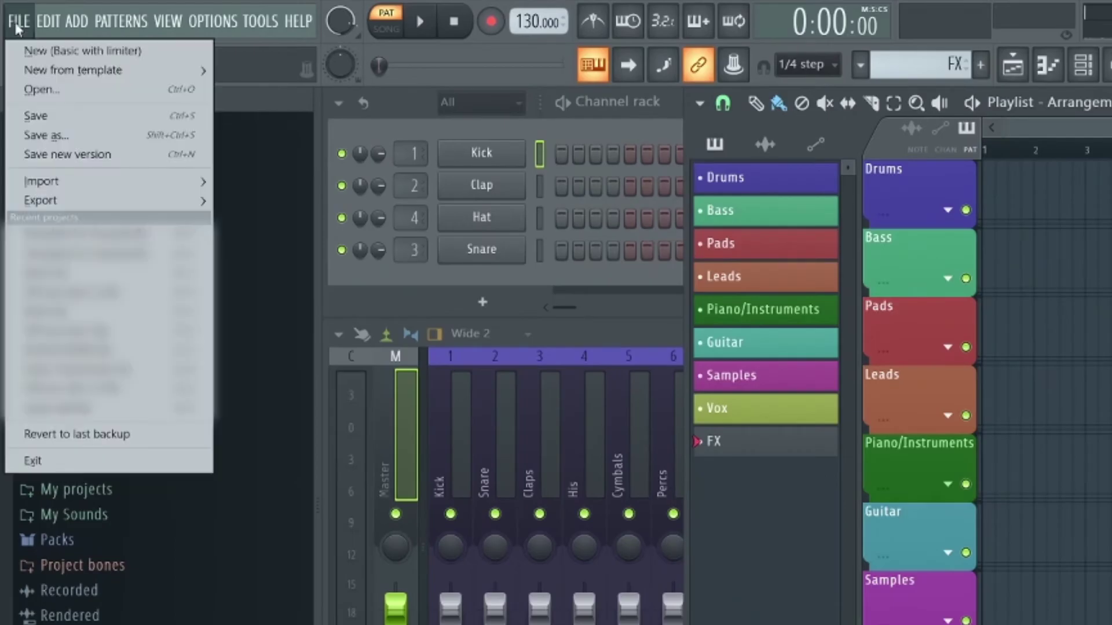
{"action": "left_click", "coordinate": [60, 129]}
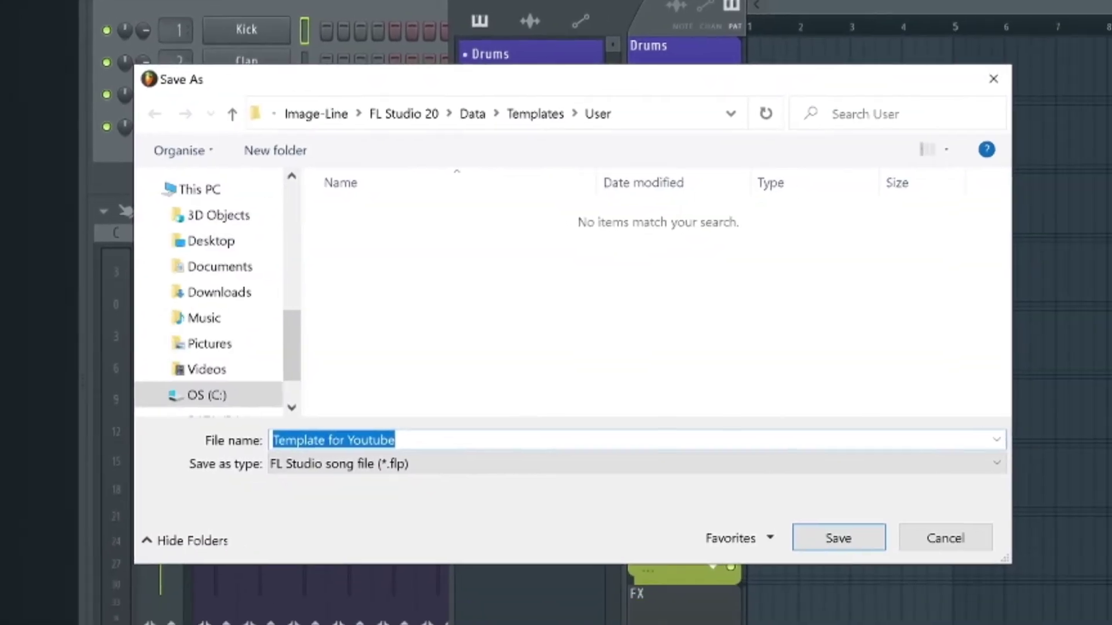
{"action": "left_click", "coordinate": [538, 114]}
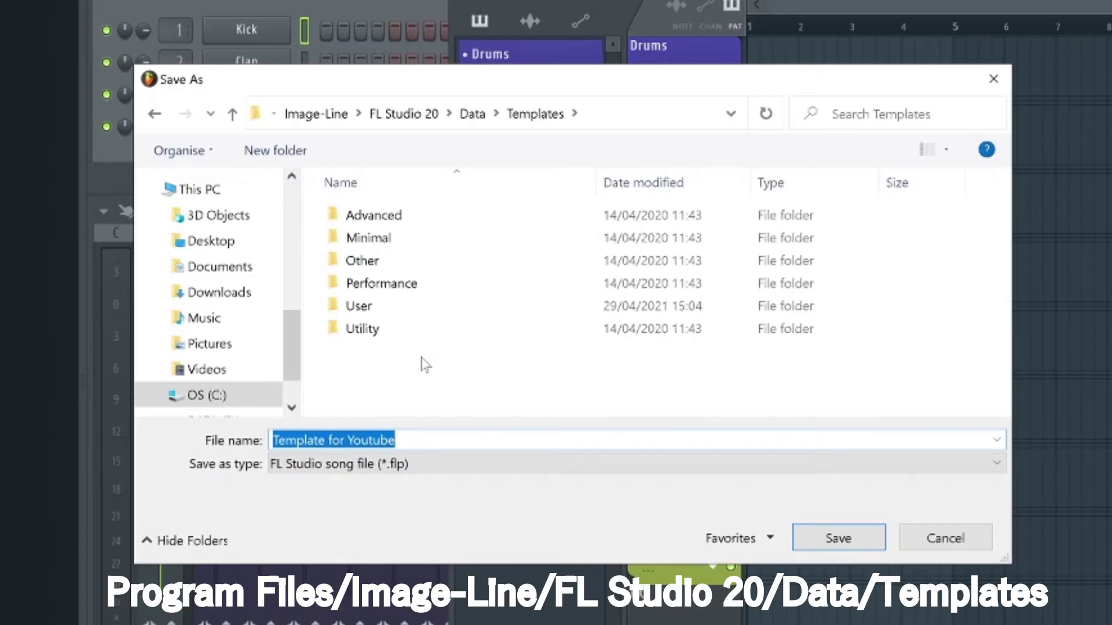
{"action": "double_click", "coordinate": [377, 307]}
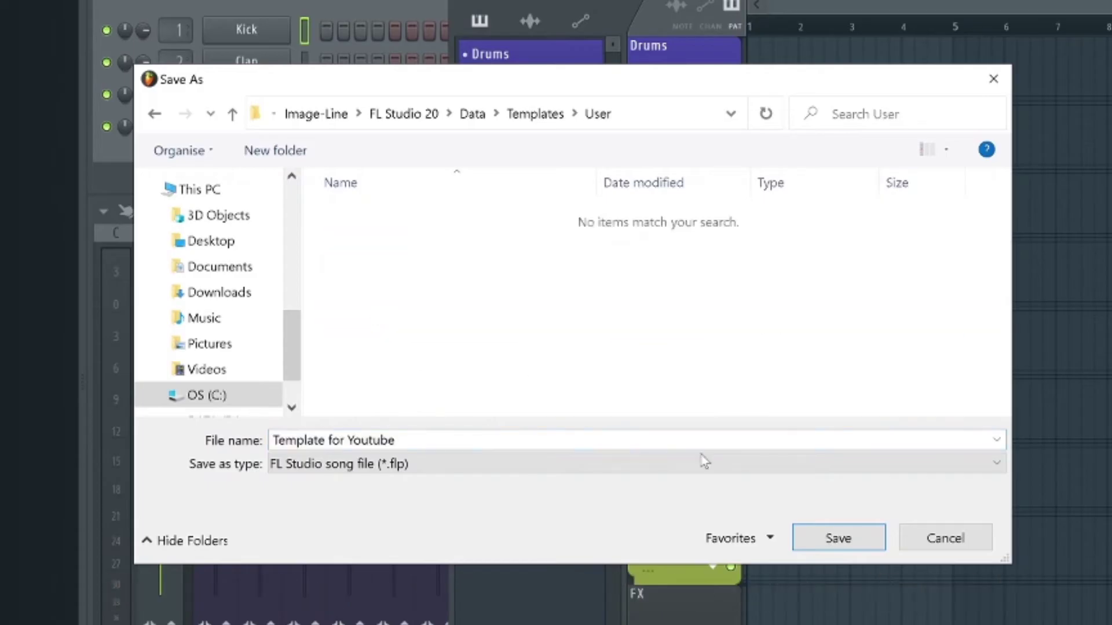
{"action": "left_click", "coordinate": [827, 537]}
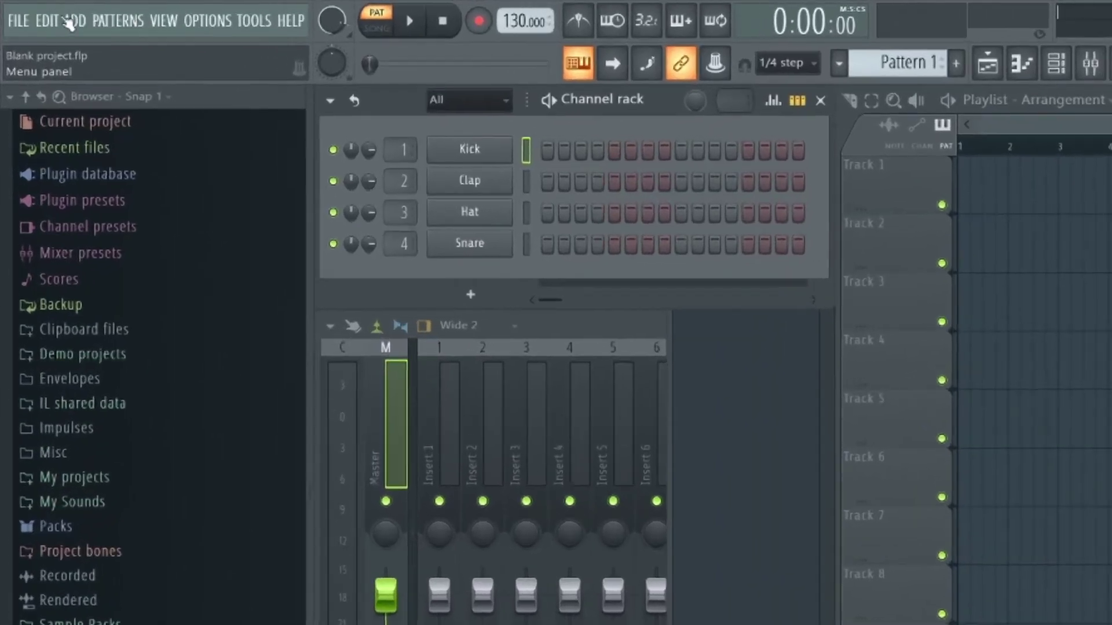
Start a new project from the Template for Youtube template.
{"action": "left_click", "coordinate": [13, 15]}
{"action": "mouse_move", "coordinate": [34, 74]}
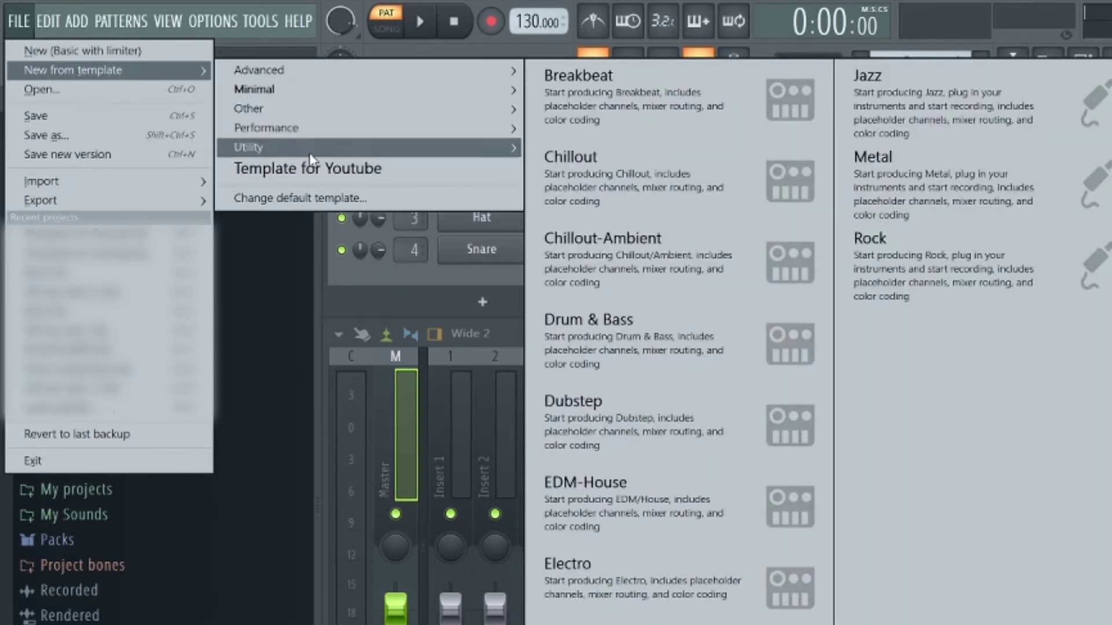
{"action": "left_click", "coordinate": [307, 168]}
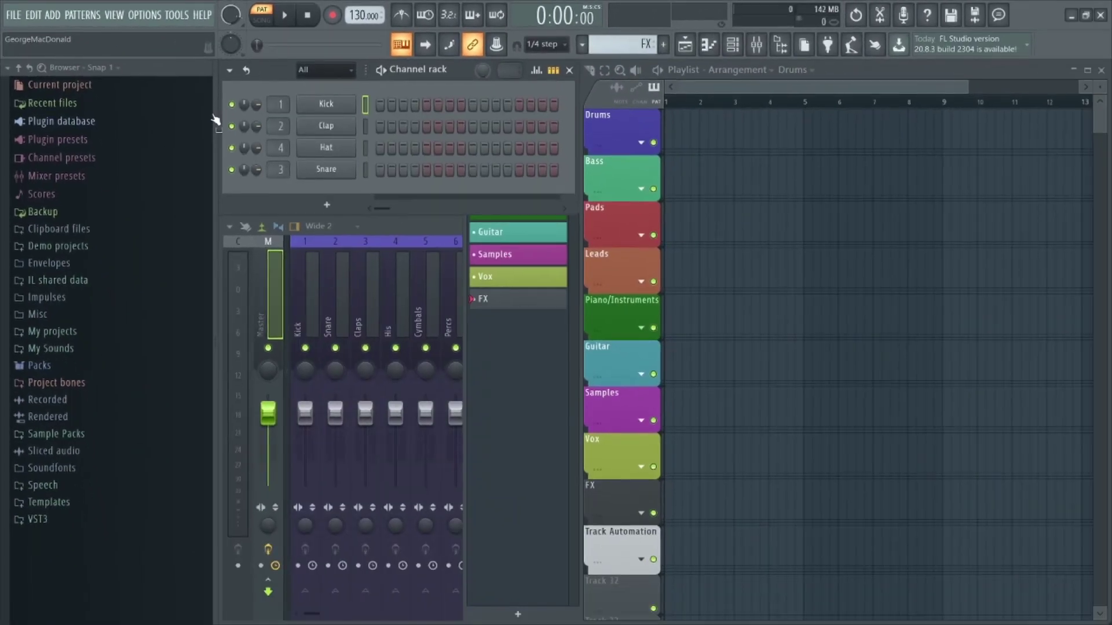
{"action": "left_click", "coordinate": [612, 115]}
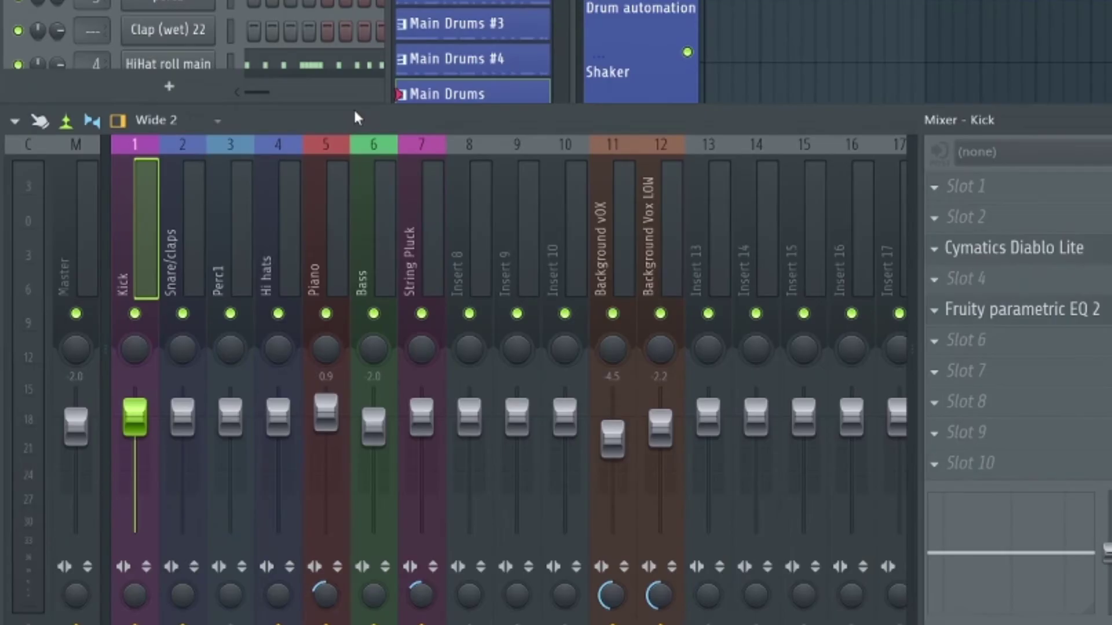
Copy the String Pluck insert's mixer state and paste it onto empty insert 8.
{"action": "right_click", "coordinate": [414, 217]}
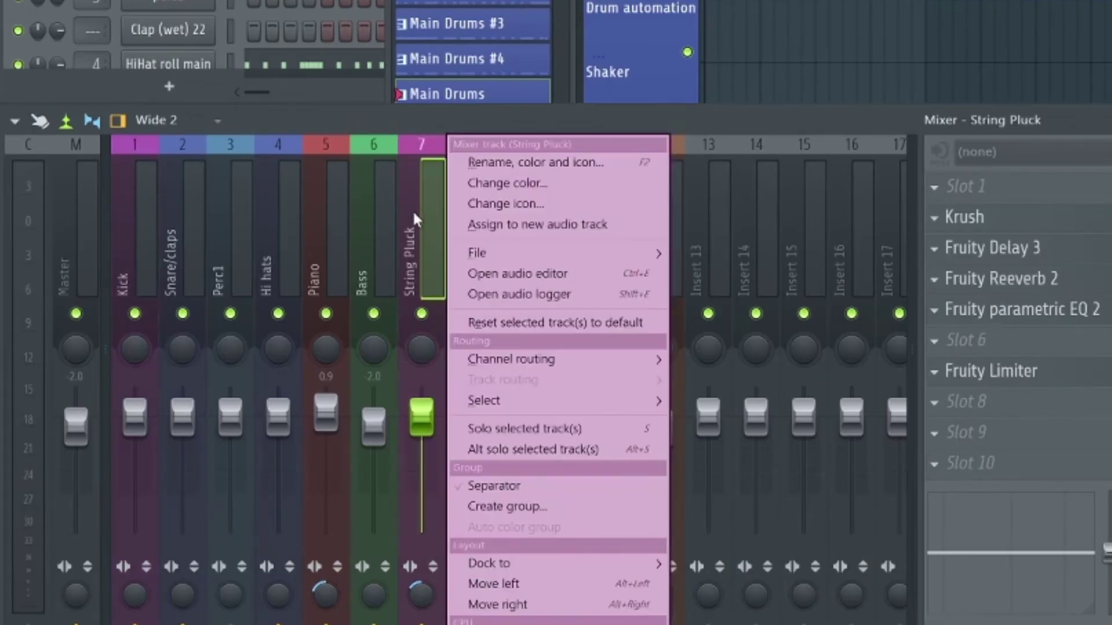
{"action": "mouse_move", "coordinate": [515, 255]}
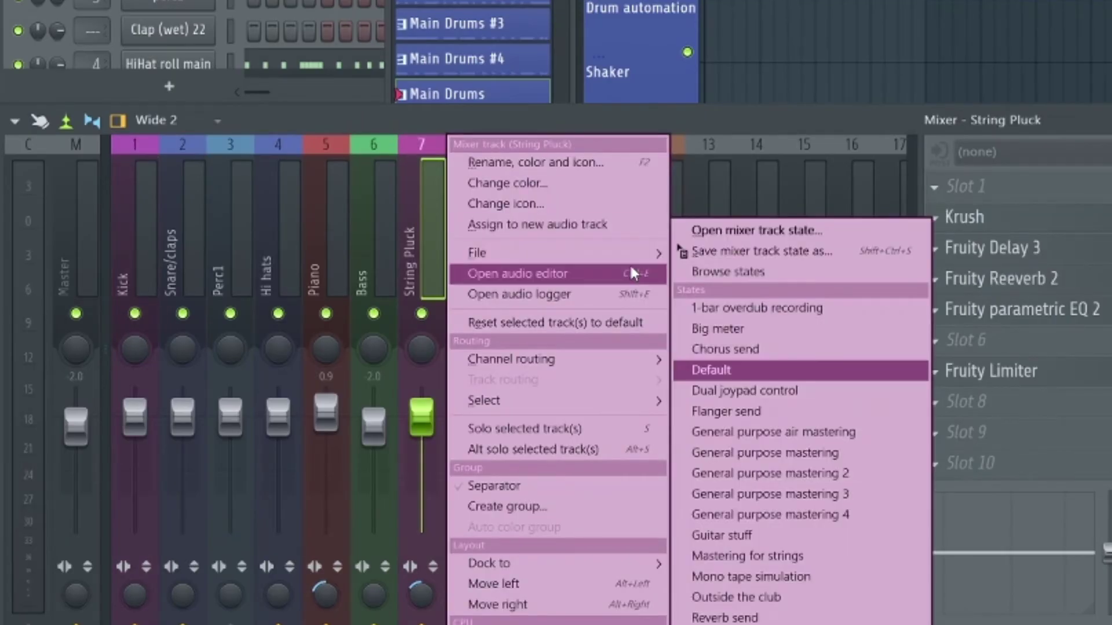
{"action": "left_click", "coordinate": [728, 252]}
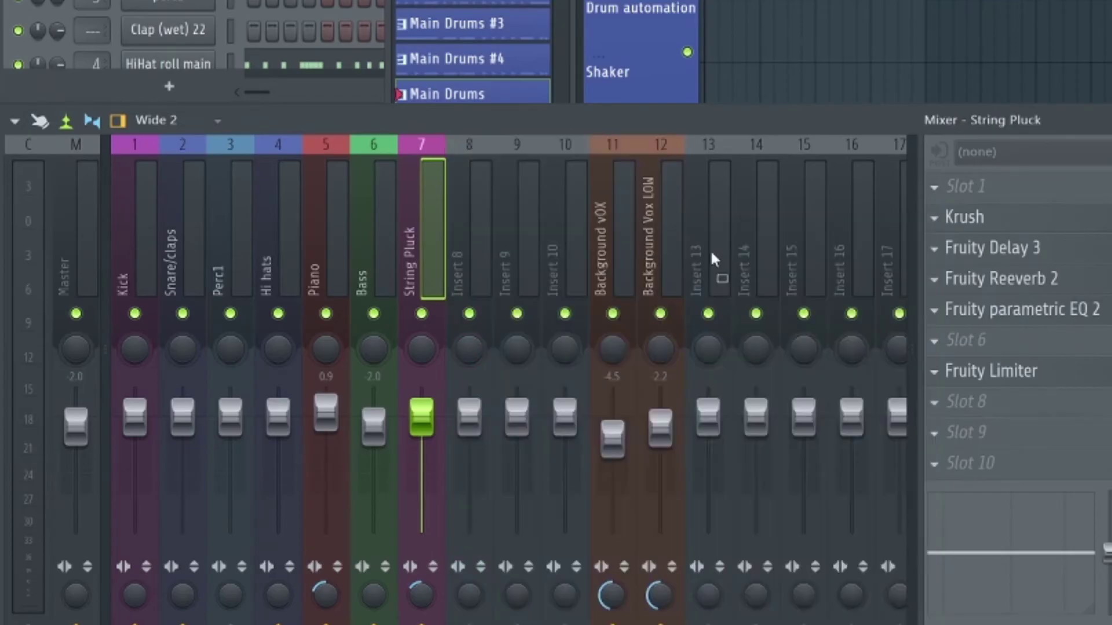
{"action": "left_click", "coordinate": [470, 244]}
{"action": "key", "text": "ctrl+v"}
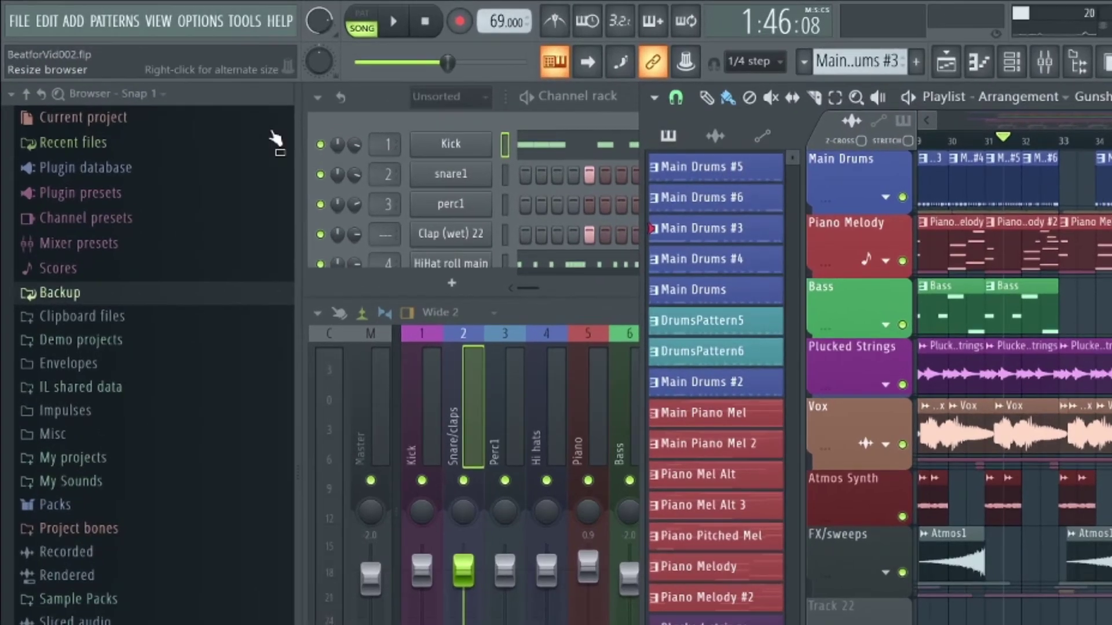
Set Autosave to 'Frequently (every 5min & before risky operations)', then open the Browser's Backup folder.
{"action": "left_click", "coordinate": [130, 18]}
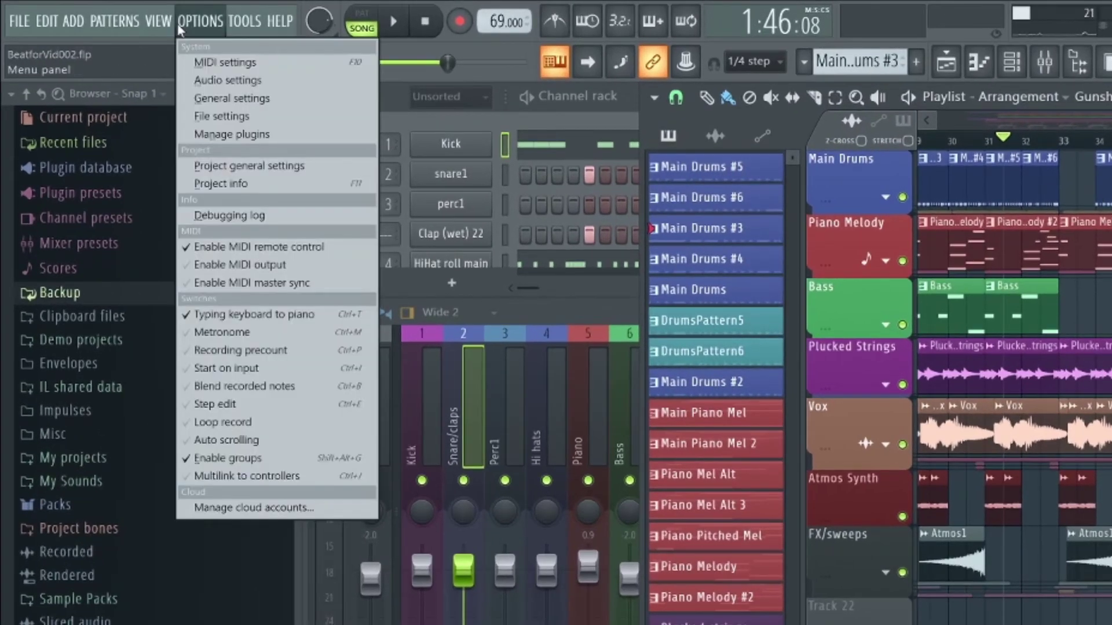
{"action": "left_click", "coordinate": [221, 116]}
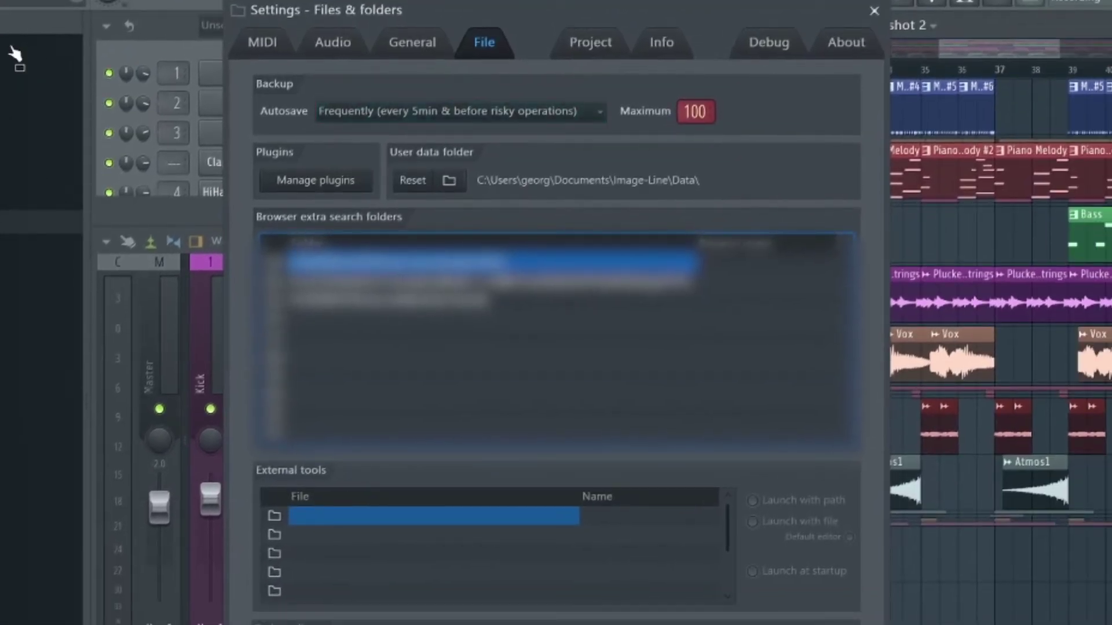
{"action": "left_click", "coordinate": [399, 111]}
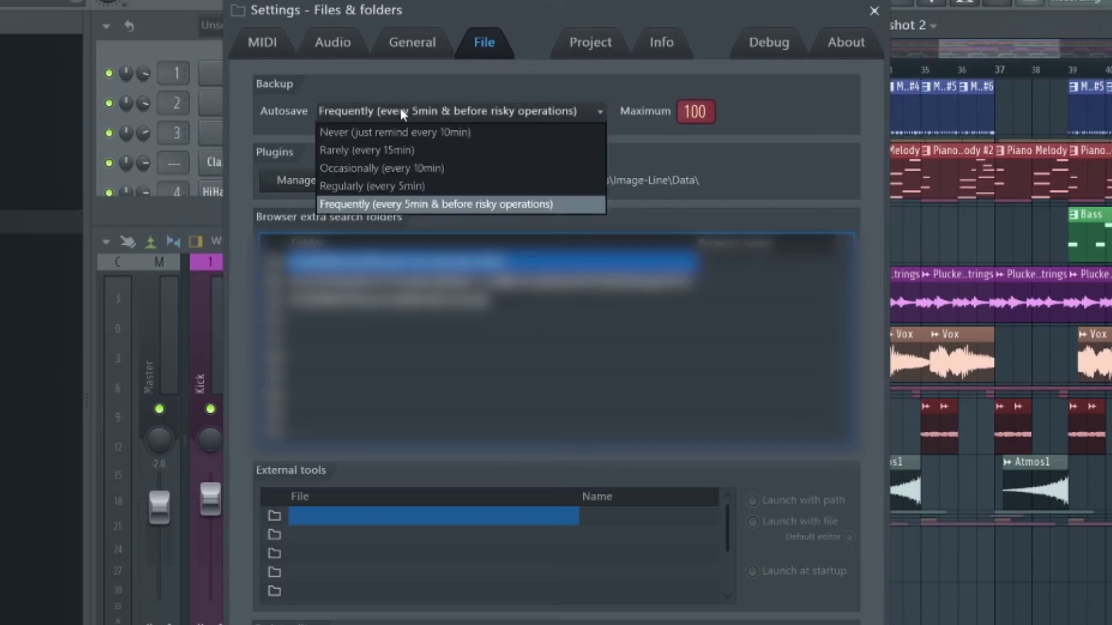
{"action": "left_click", "coordinate": [401, 206]}
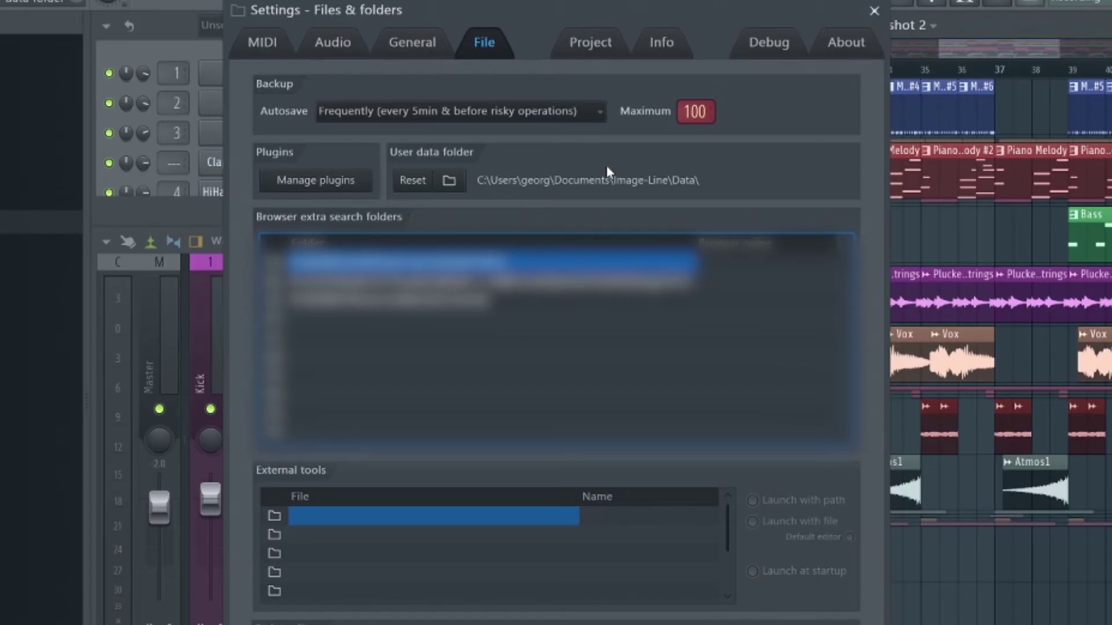
{"action": "left_click", "coordinate": [873, 11]}
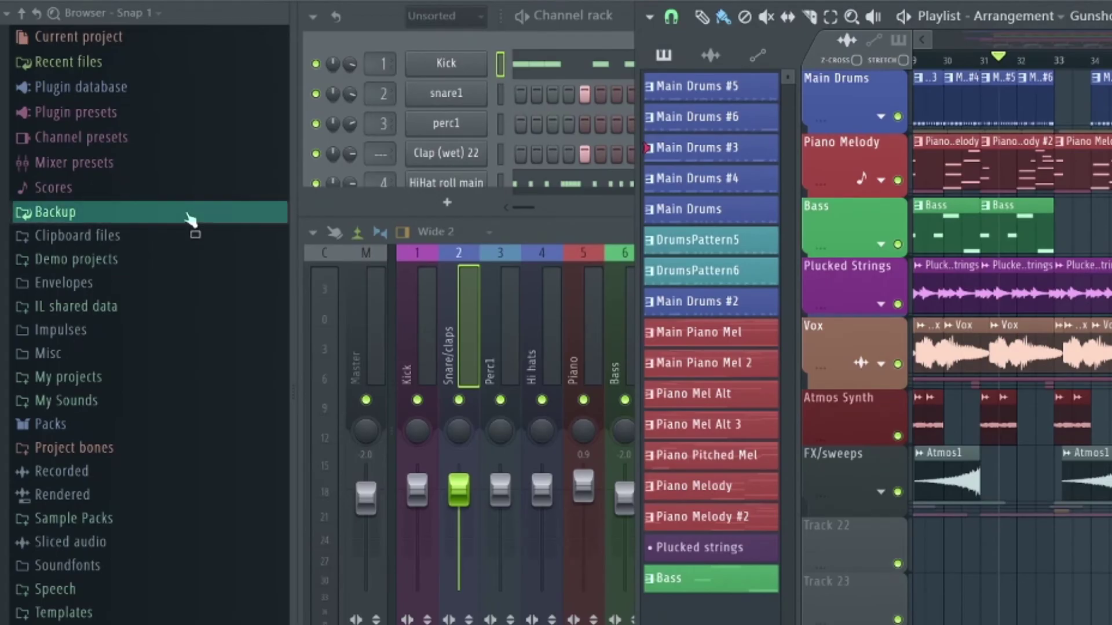
{"action": "left_click", "coordinate": [190, 215]}
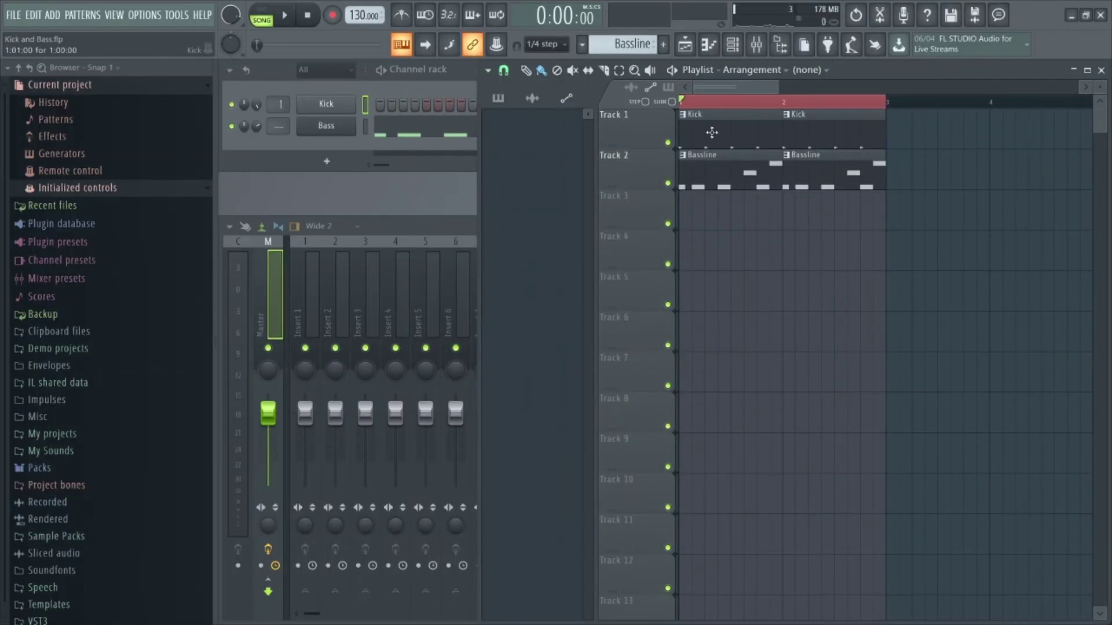
Create an automation clip for the Kick channel's volume.
{"action": "left_click", "coordinate": [380, 80]}
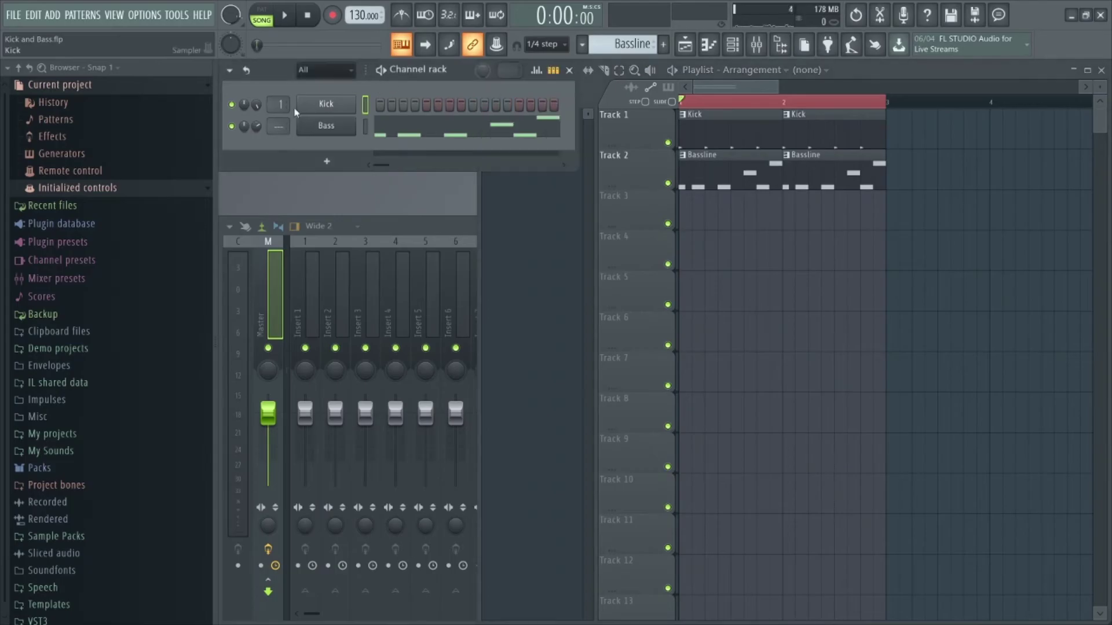
{"action": "right_click", "coordinate": [257, 105]}
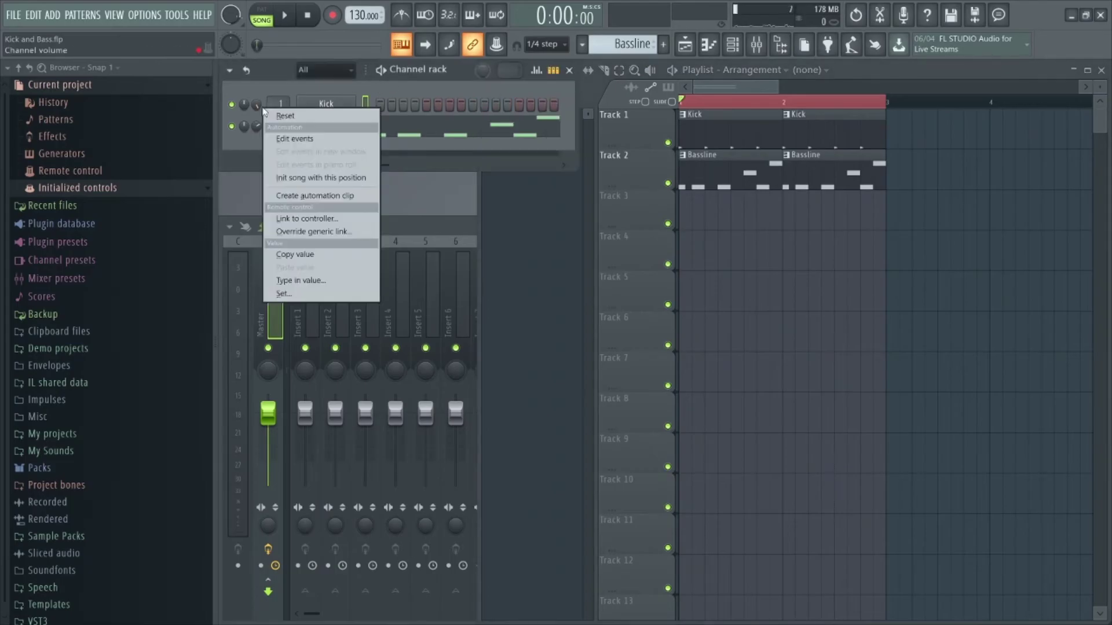
{"action": "left_click", "coordinate": [310, 196]}
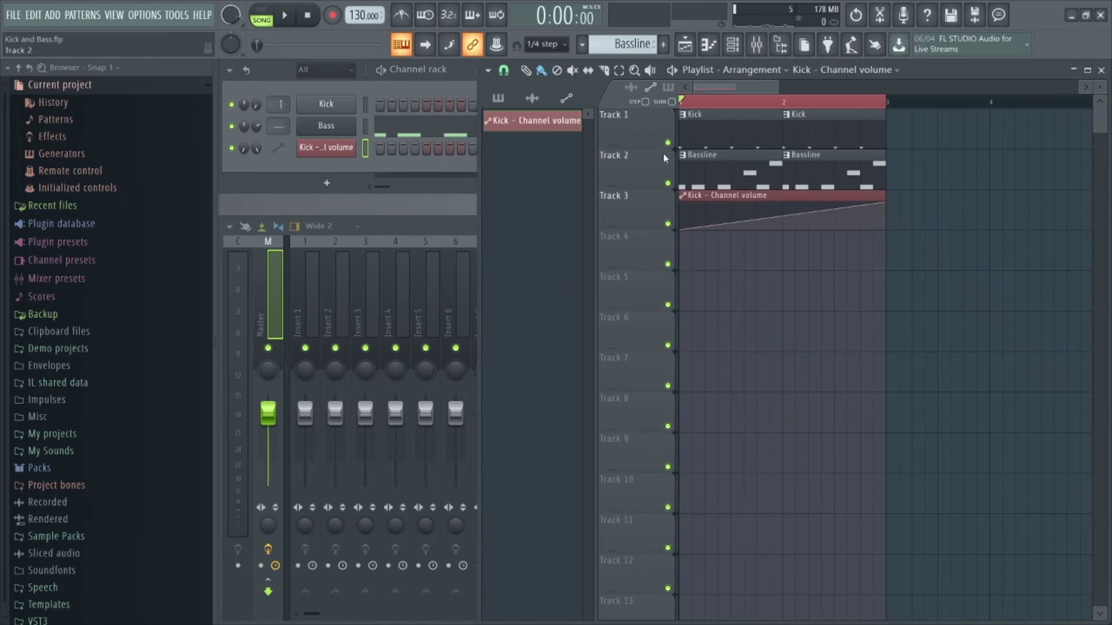
Preview the Kick volume automation with Track 2 muted, then unmute Track 2.
{"action": "left_click", "coordinate": [669, 184]}
{"action": "key", "text": "space"}
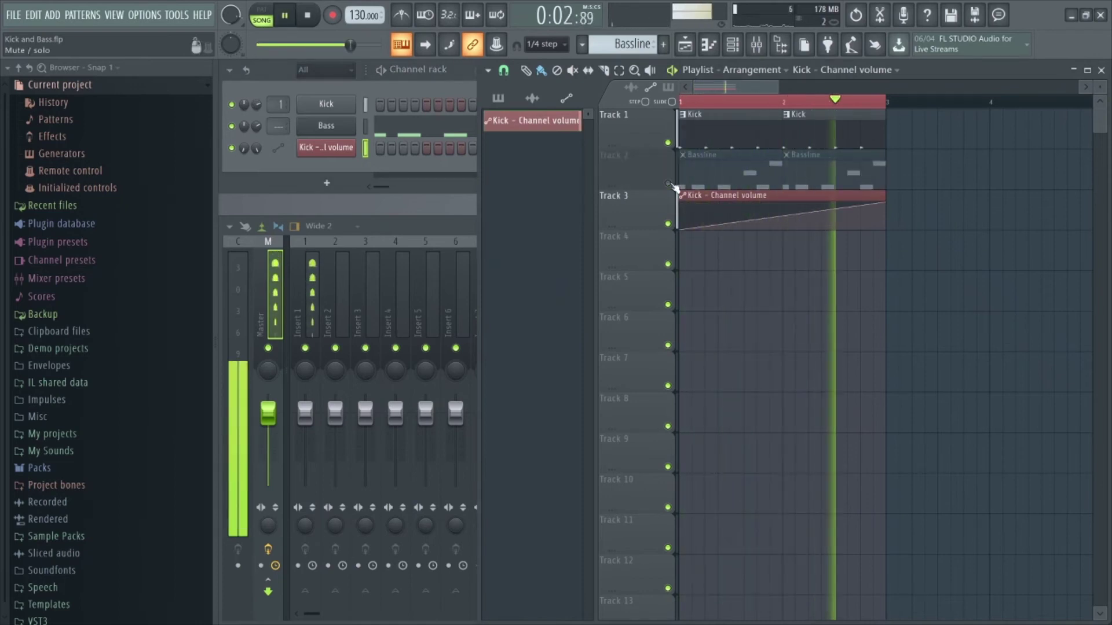
{"action": "key", "text": "space"}
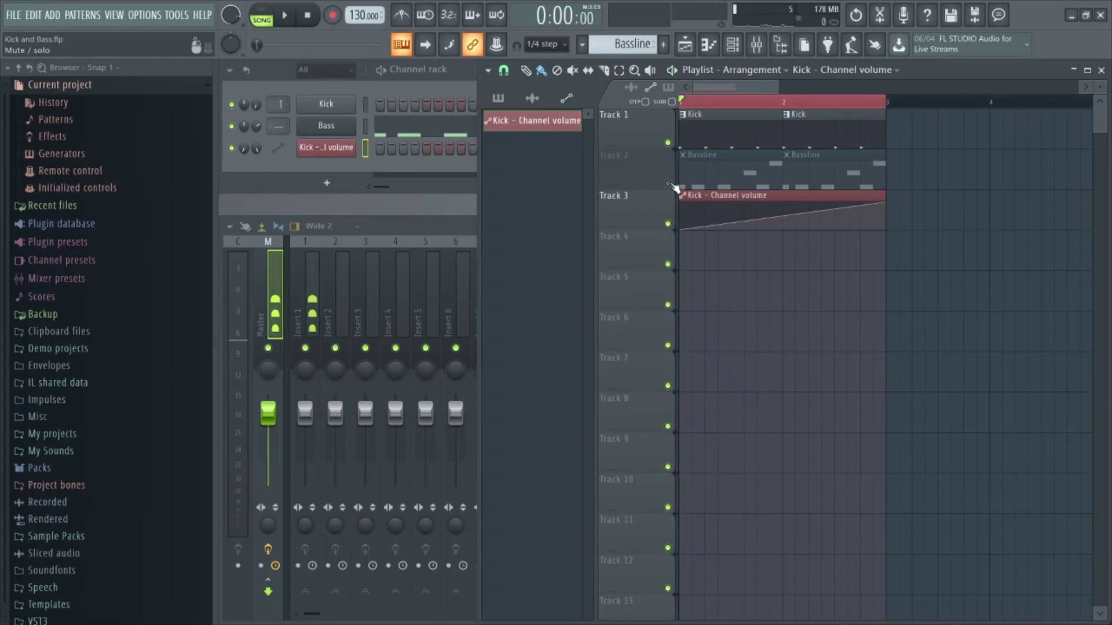
{"action": "left_click", "coordinate": [670, 184]}
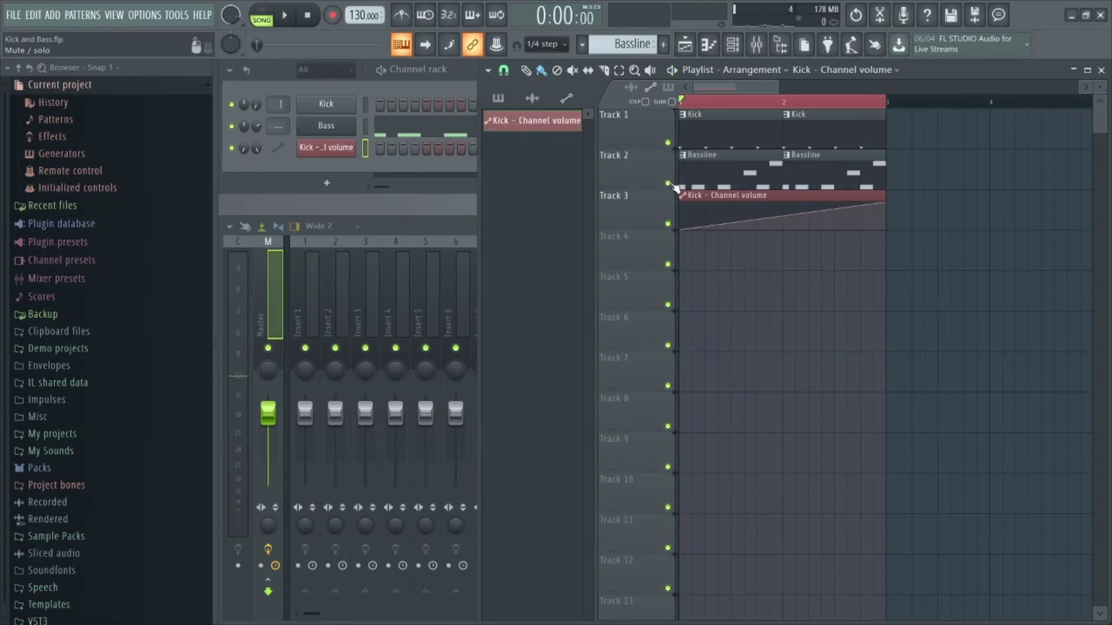
{"action": "left_click", "coordinate": [437, 172]}
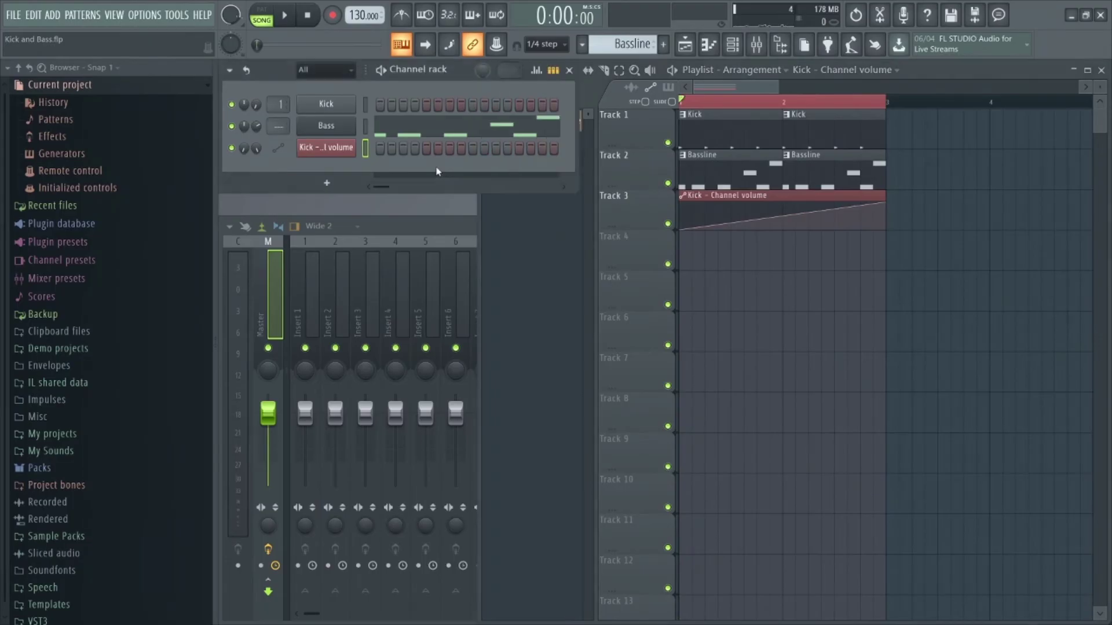
Link the Bass channel volume to the 'Kick - Channel volume' internal controller and play it back.
{"action": "right_click", "coordinate": [261, 130]}
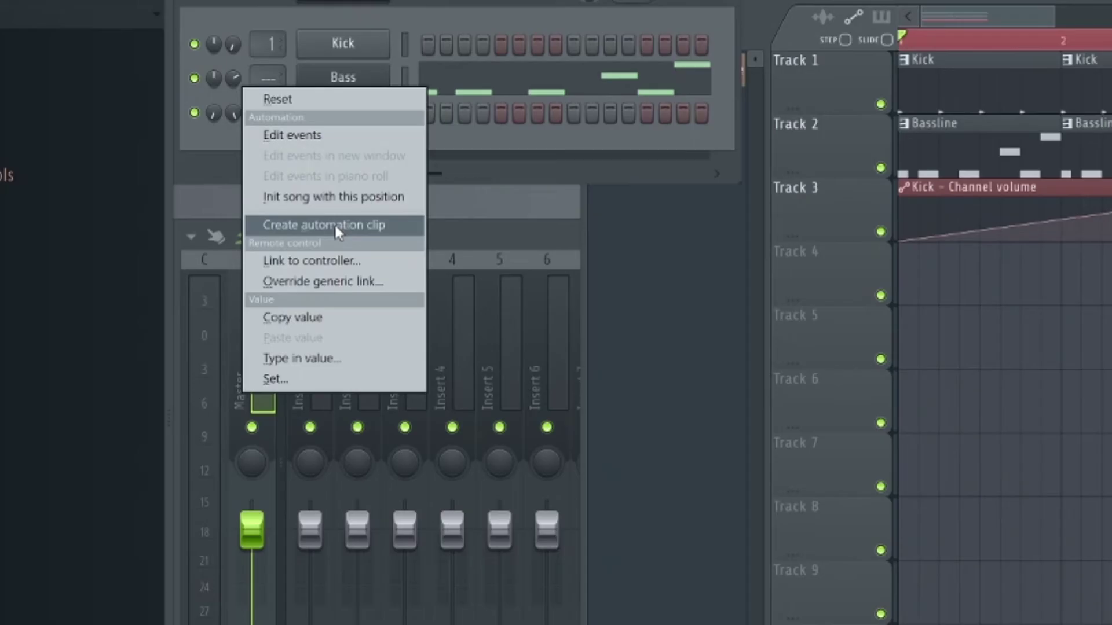
{"action": "left_click", "coordinate": [371, 260]}
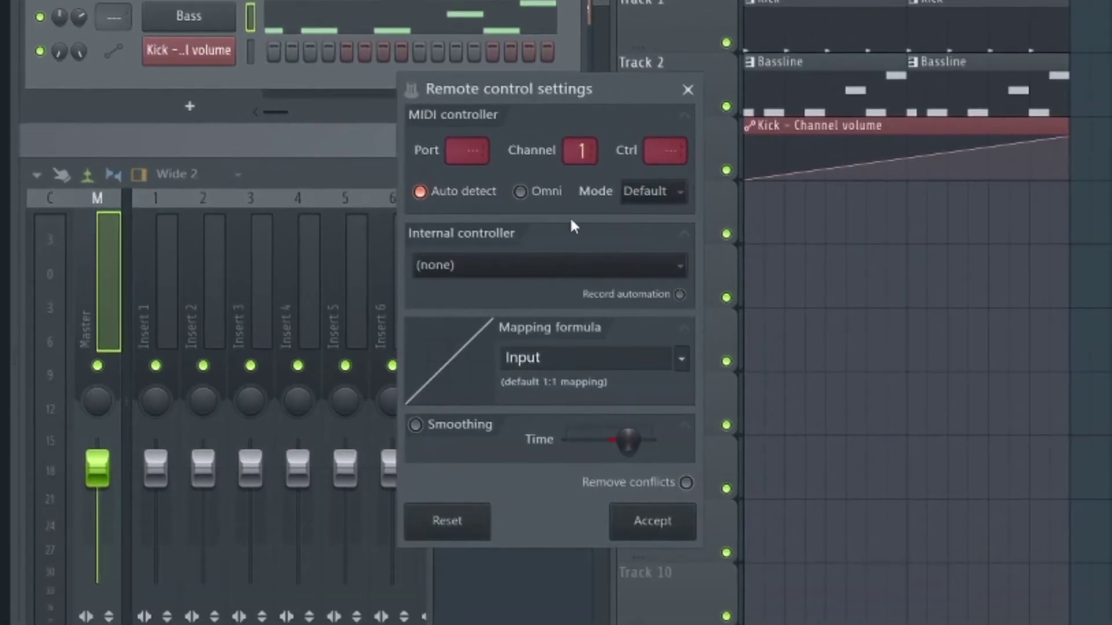
{"action": "left_click", "coordinate": [579, 267]}
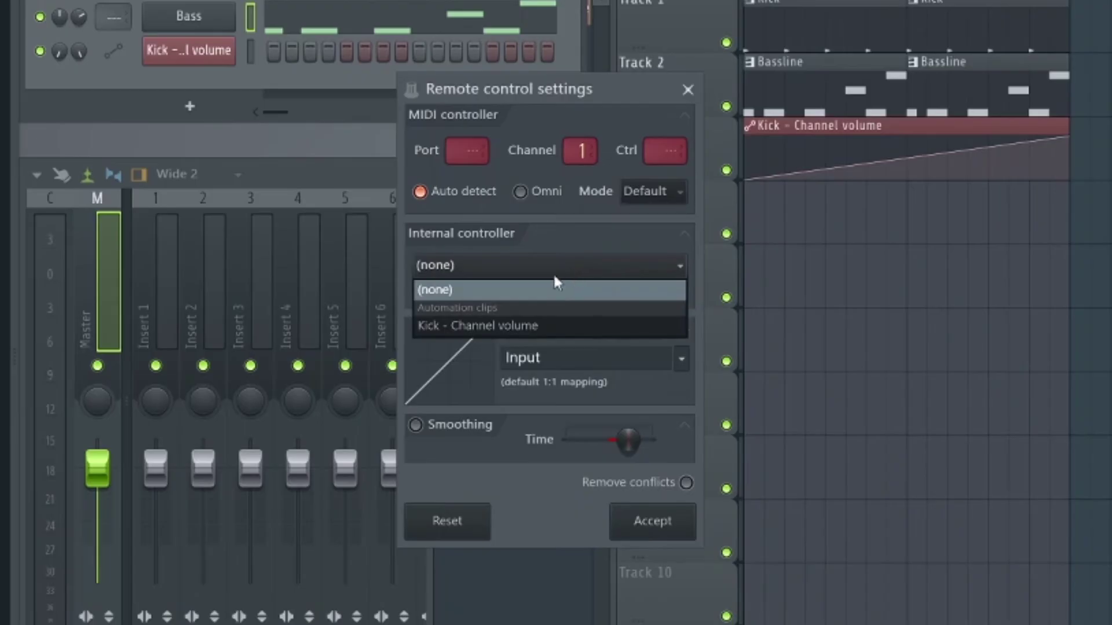
{"action": "left_click", "coordinate": [559, 326]}
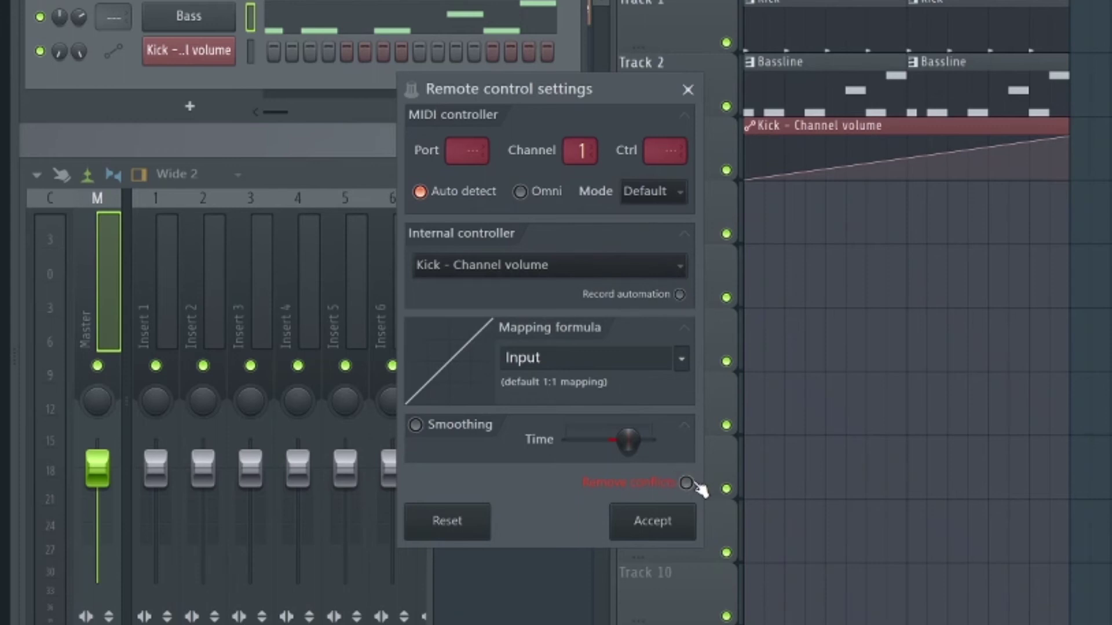
{"action": "left_click", "coordinate": [653, 521]}
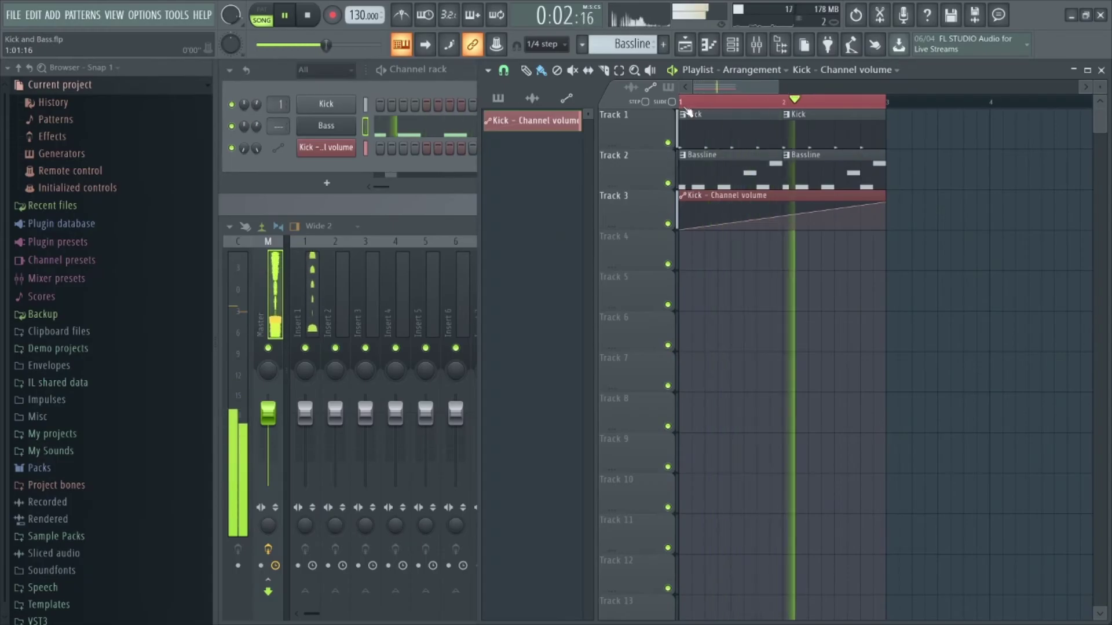
{"action": "key", "text": "space"}
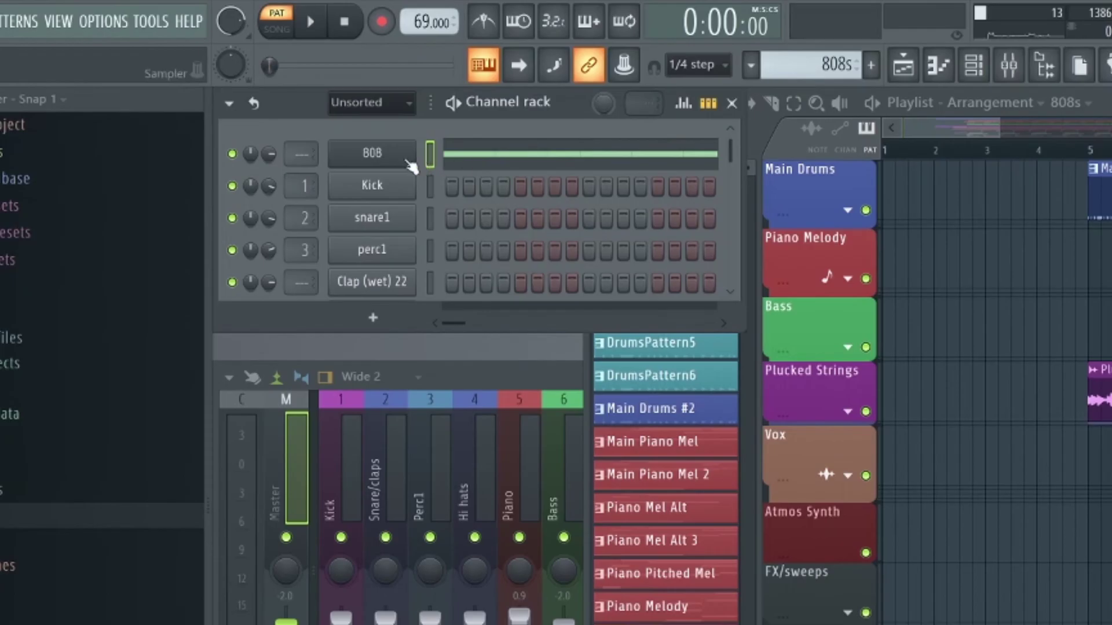
Bring up the options for the 808 channel in the Channel rack.
{"action": "right_click", "coordinate": [333, 105]}
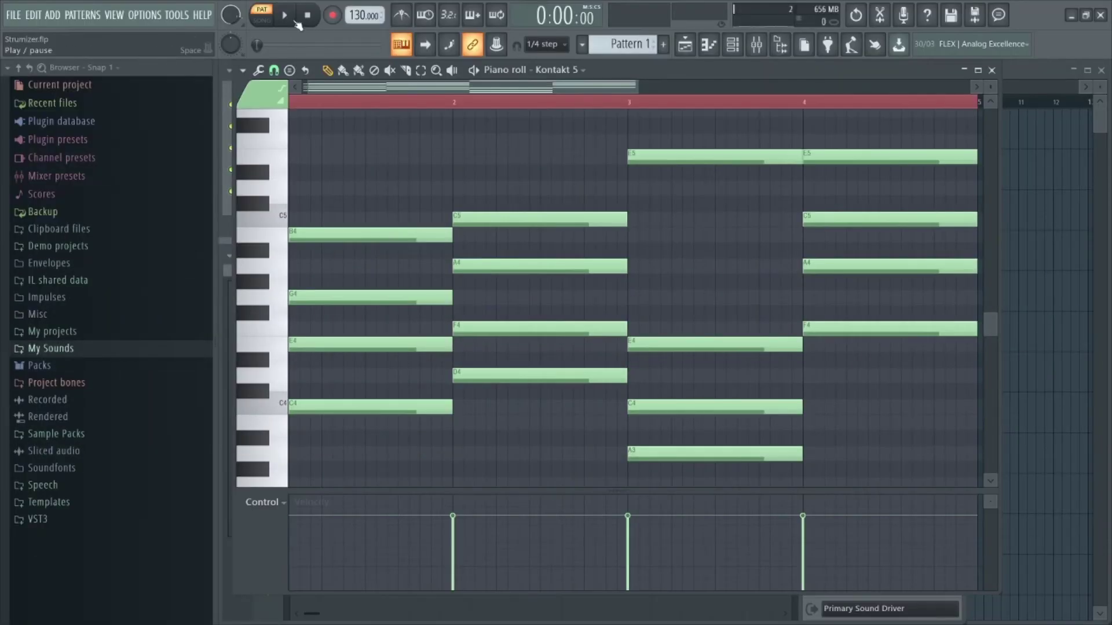
Strumize the four chords with staggered start times, falling velocities and Preserve end, then play them.
{"action": "left_click", "coordinate": [288, 18]}
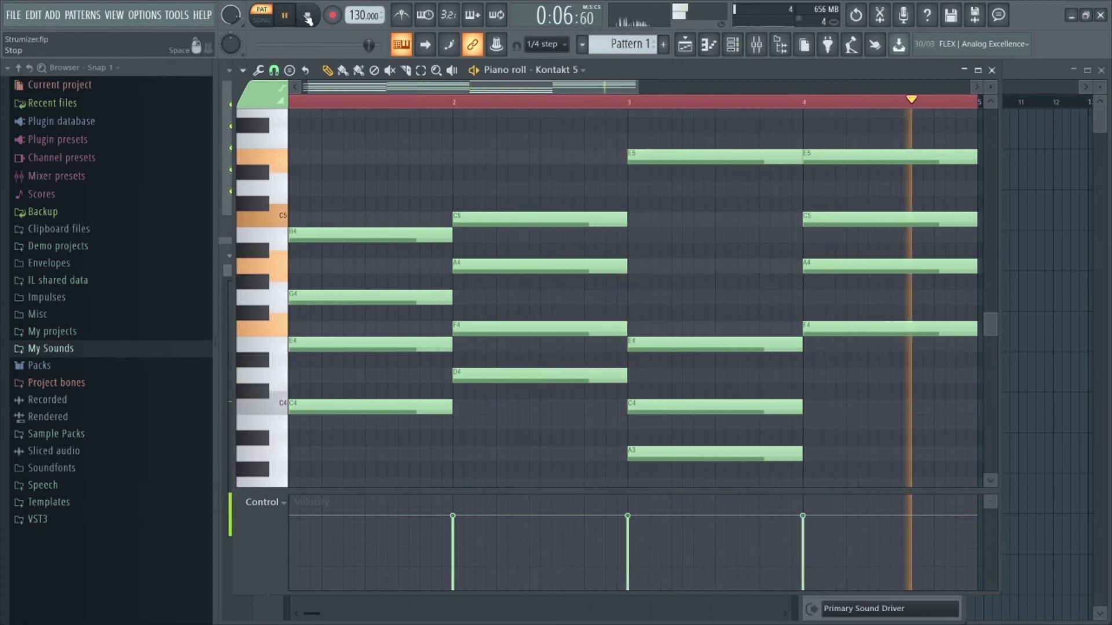
{"action": "left_click", "coordinate": [308, 18]}
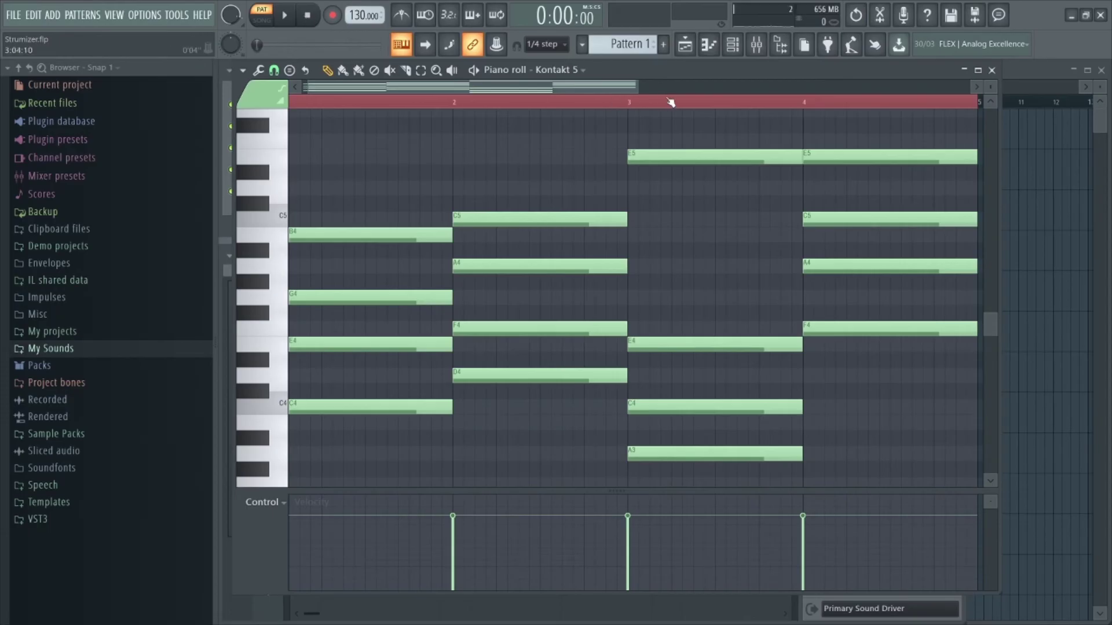
{"action": "key", "text": "alt+s"}
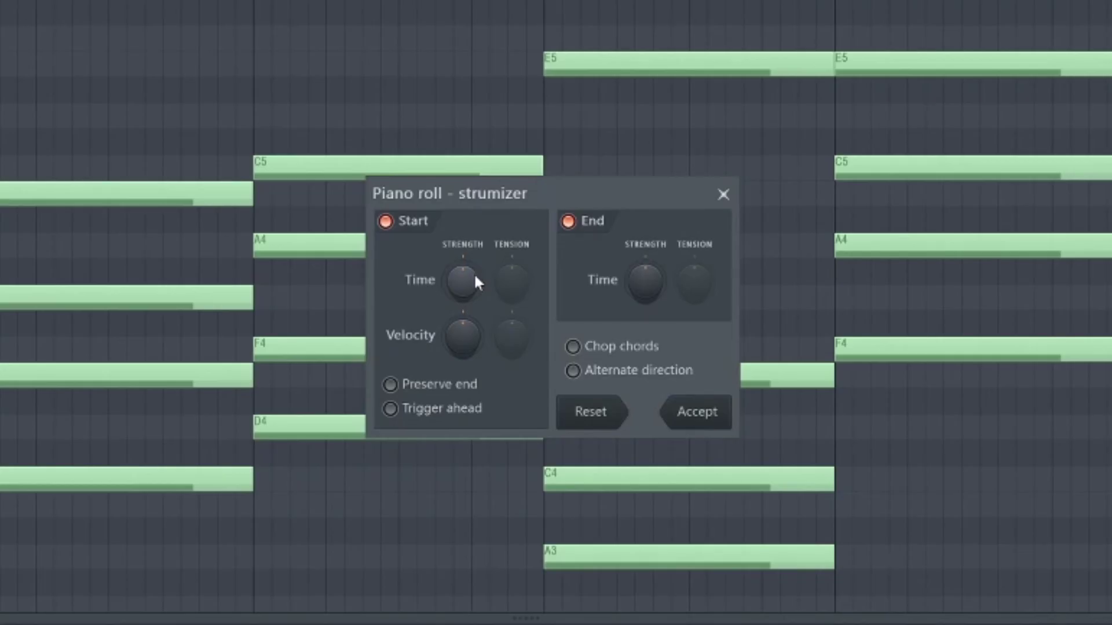
{"action": "mouse_move", "coordinate": [475, 277]}
{"action": "left_mouse_down"}
{"action": "mouse_move", "coordinate": [474, 252]}
{"action": "mouse_move", "coordinate": [475, 267]}
{"action": "left_mouse_up"}
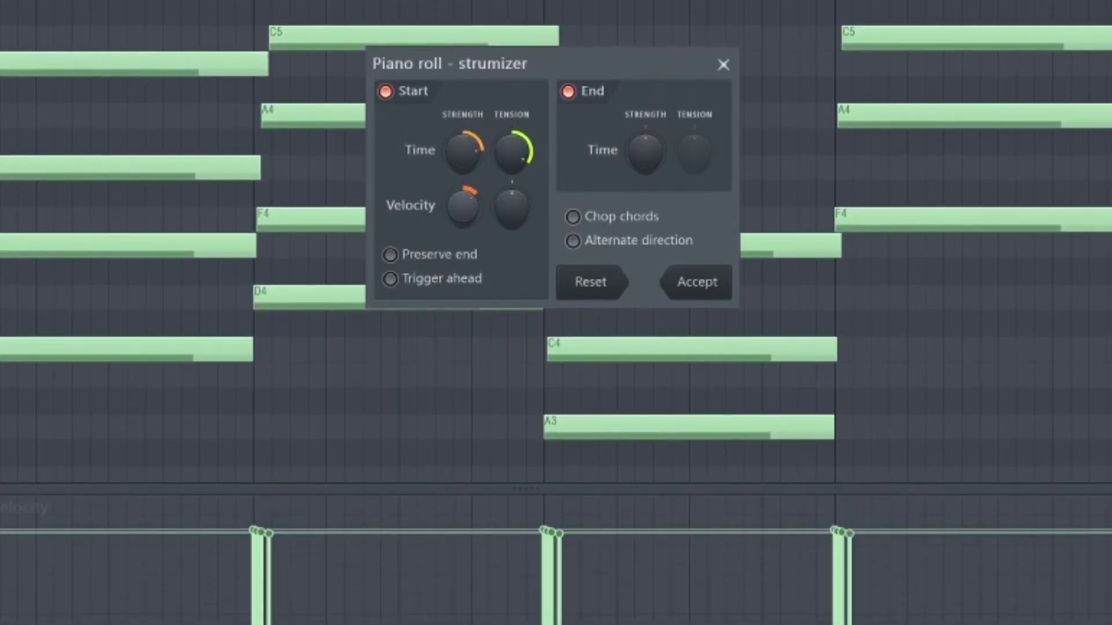
{"action": "left_click_drag", "start_coordinate": [463, 337], "coordinate": [463, 324]}
{"action": "left_click_drag", "start_coordinate": [463, 205], "coordinate": [512, 196]}
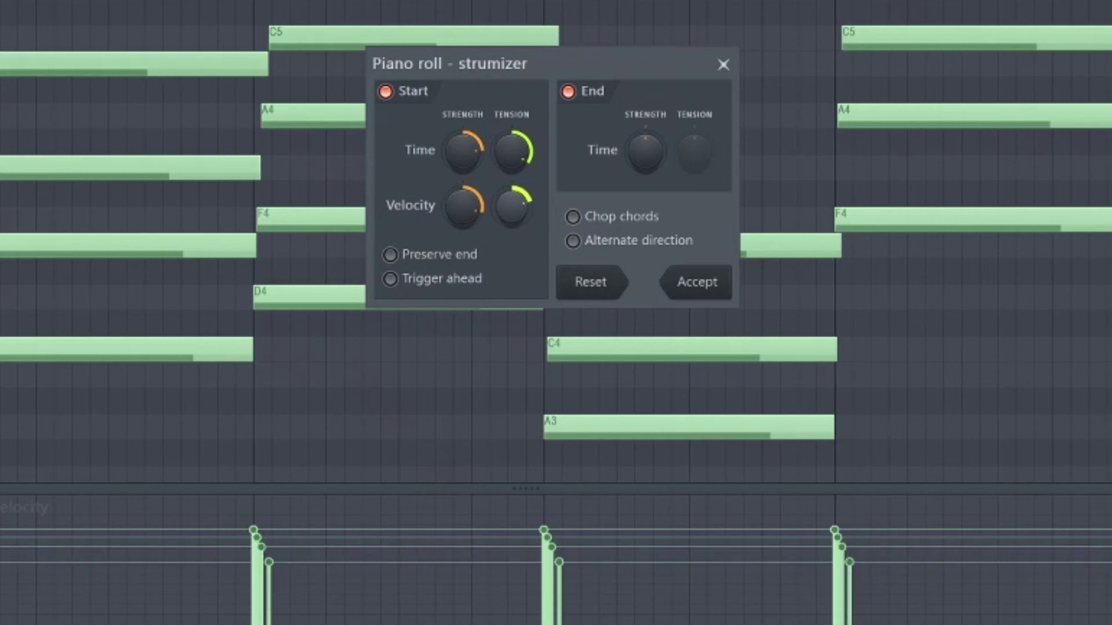
{"action": "left_click", "coordinate": [469, 260]}
{"action": "left_click", "coordinate": [697, 282]}
{"action": "left_click", "coordinate": [287, 16]}
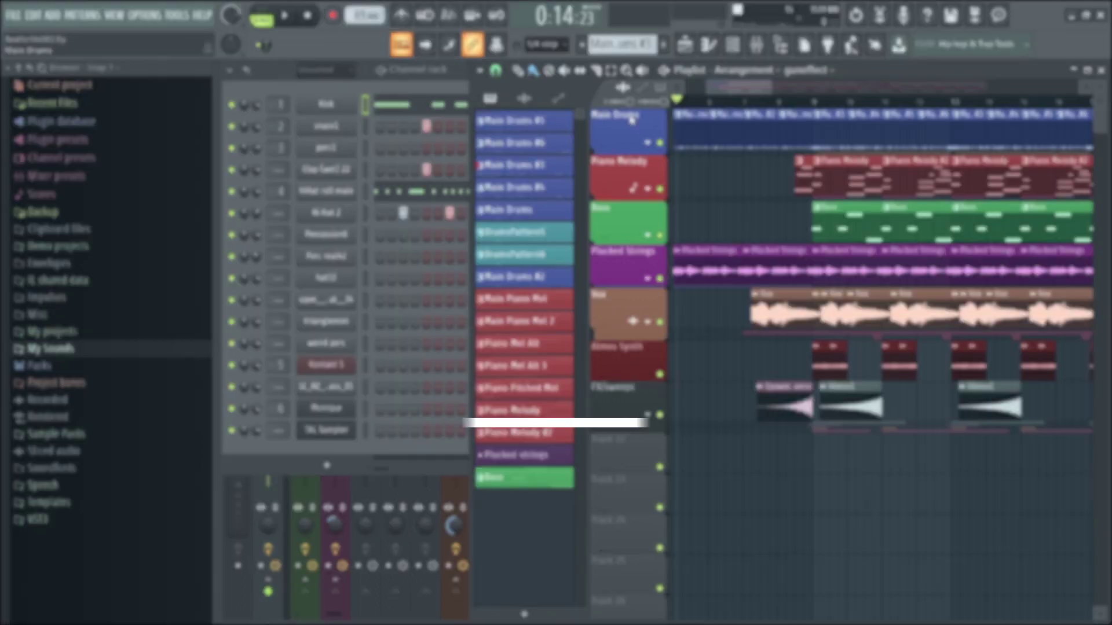
Switch the Playlist picker to audio clips and set the Channel rack filter to Audio.
{"action": "left_click", "coordinate": [534, 103]}
{"action": "left_click", "coordinate": [350, 70]}
{"action": "left_click", "coordinate": [332, 108]}
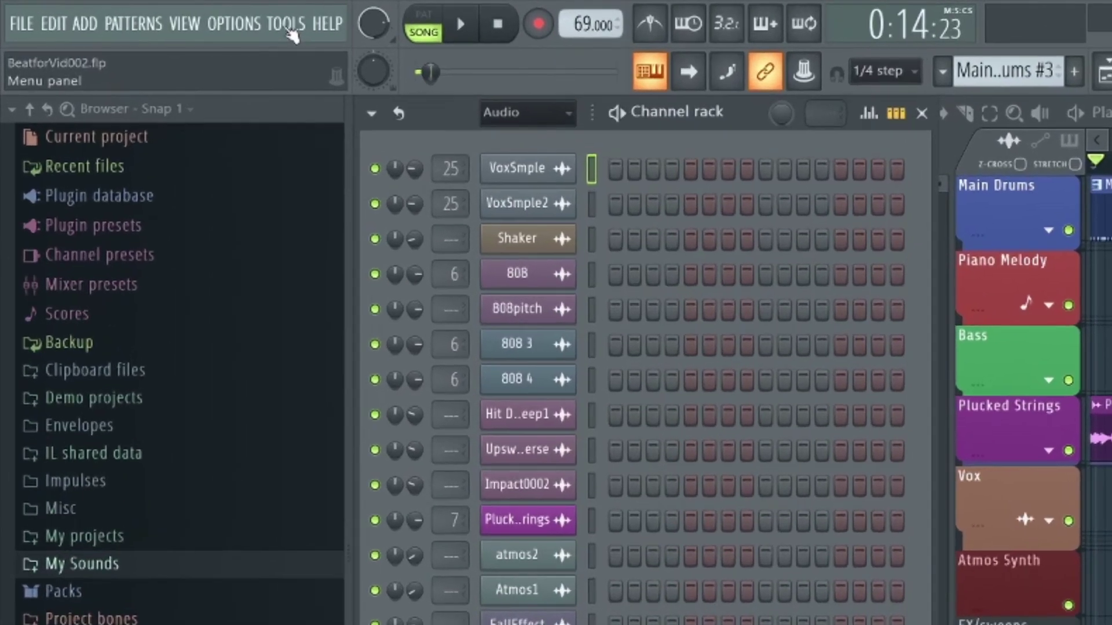
Run Tools > Macros > Purge unused audio clips, then reopen the Macros menu.
{"action": "left_click", "coordinate": [287, 24]}
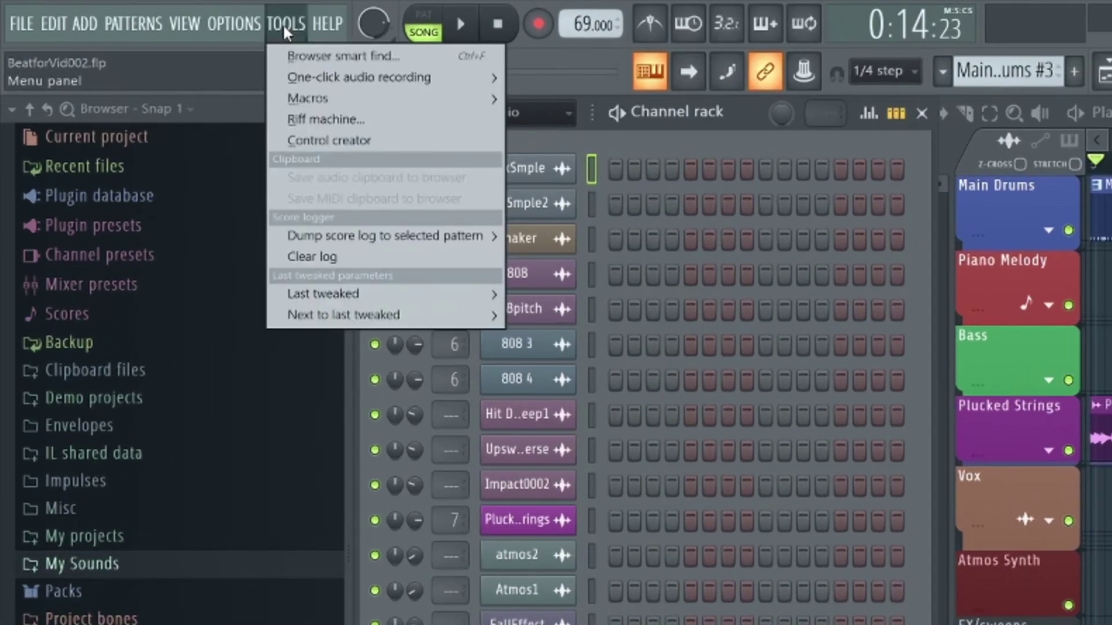
{"action": "mouse_move", "coordinate": [352, 102]}
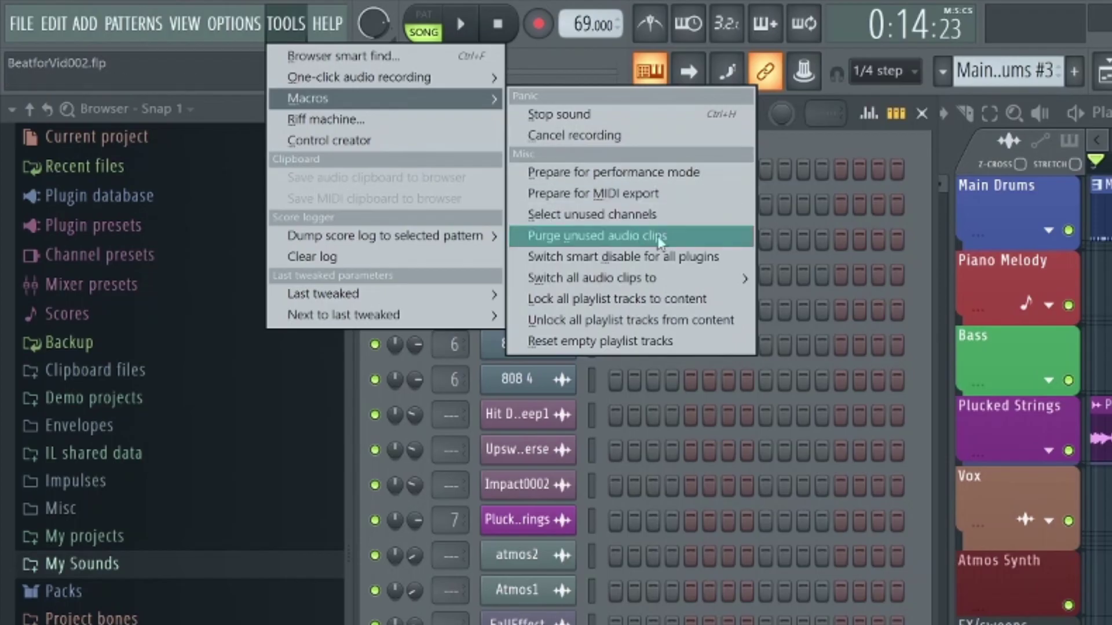
{"action": "left_click", "coordinate": [682, 237]}
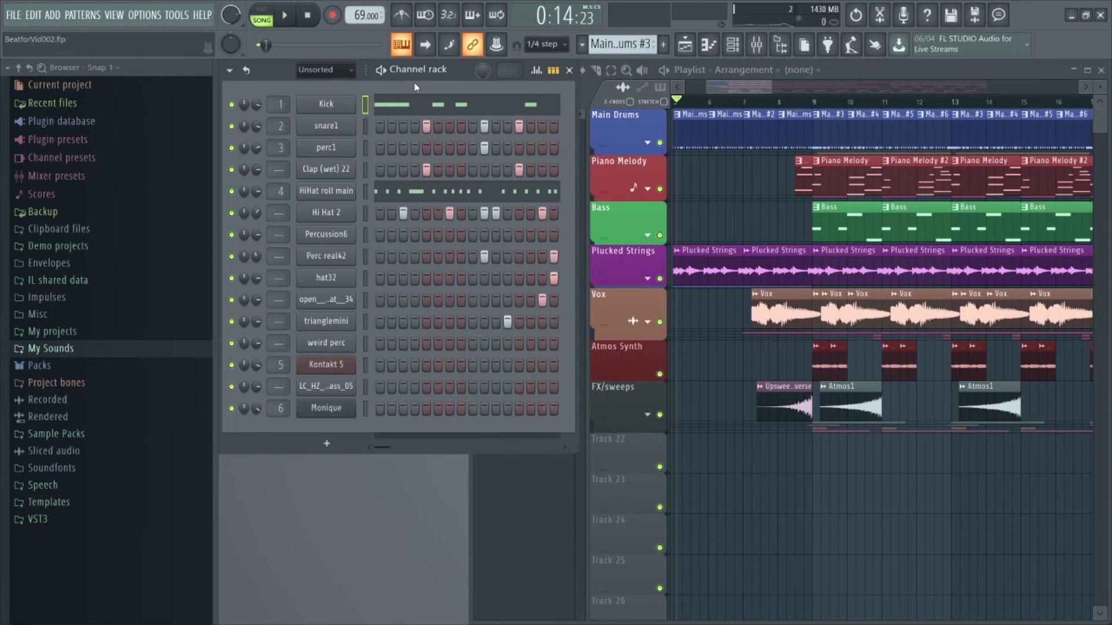
{"action": "left_click", "coordinate": [176, 15]}
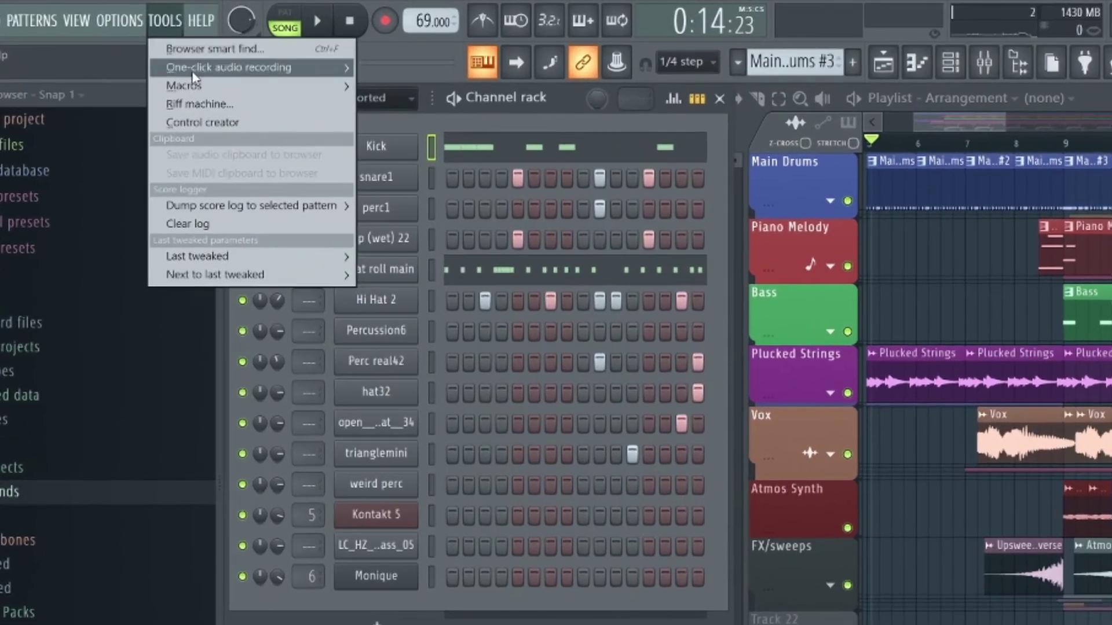
{"action": "mouse_move", "coordinate": [197, 94]}
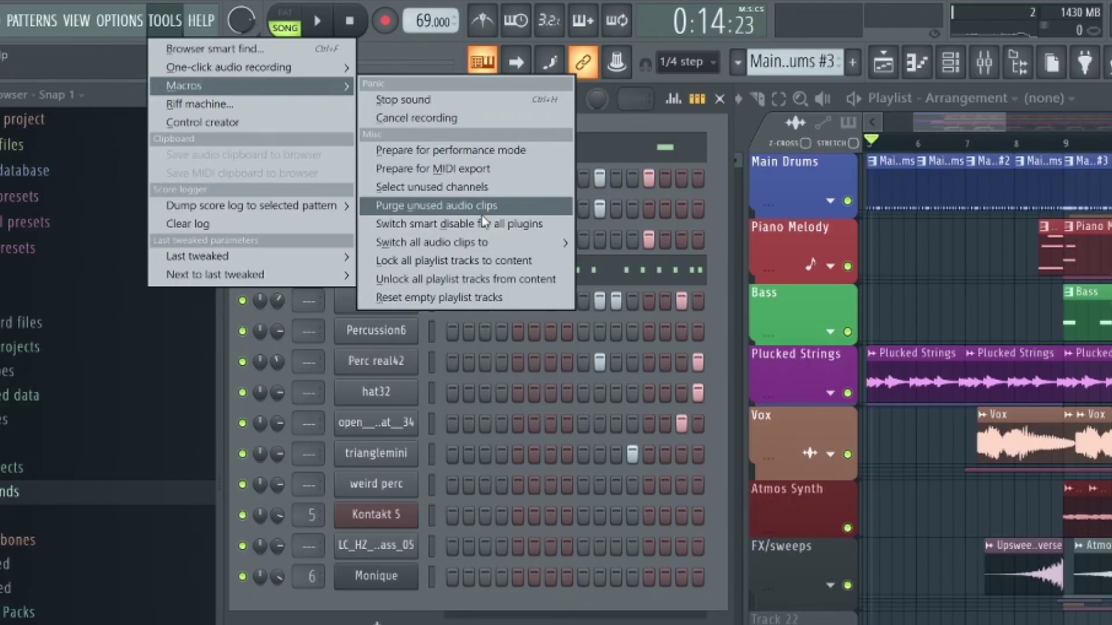